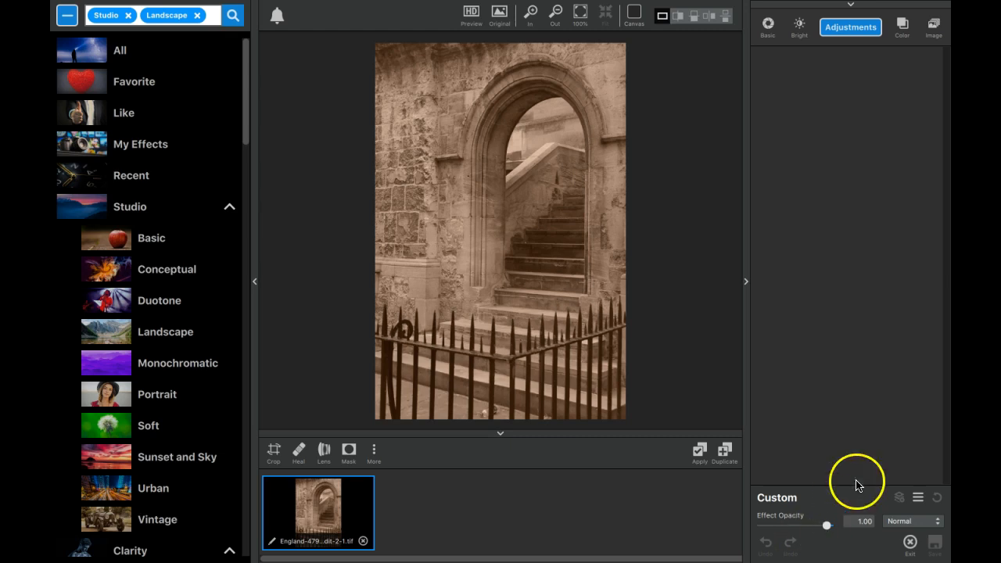
# - Show the histogram and look over the list of available adjustments
pyautogui.click(851, 5)
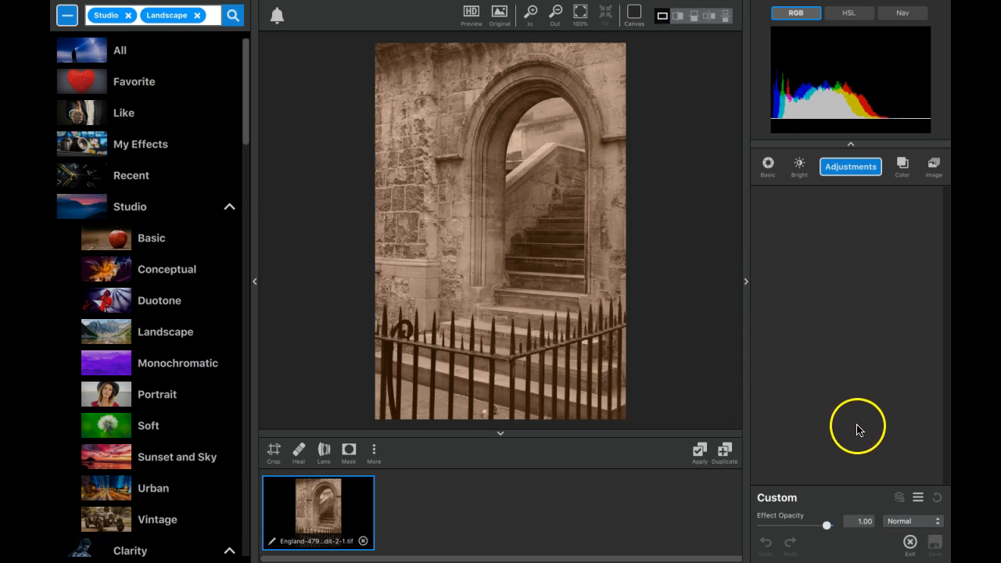
pyautogui.click(848, 175)
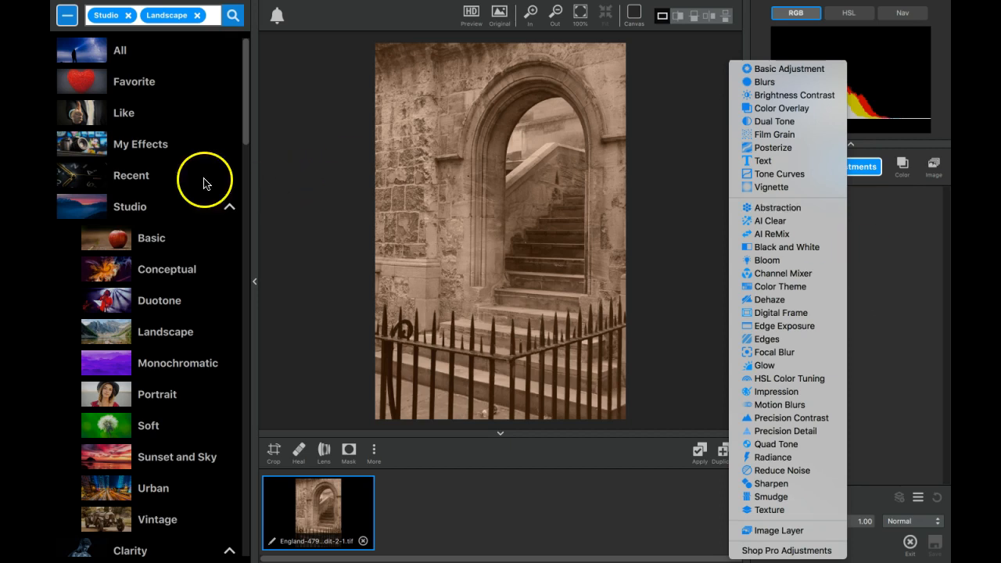
pyautogui.click(196, 197)
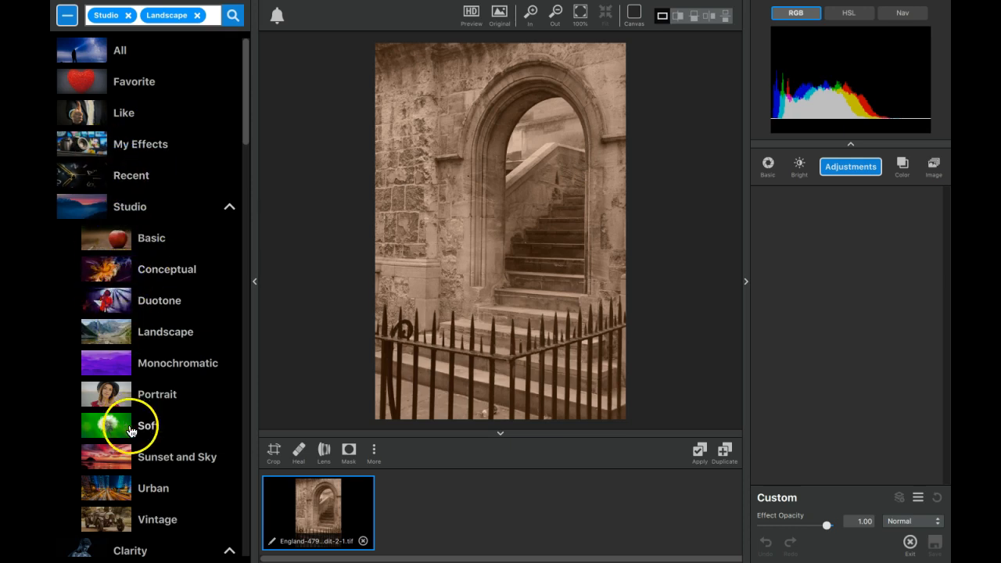
# - Browse the effect categories, open the Favorite effects and apply A Basic Correction to the image
pyautogui.scroll(-2, 122, 420)
pyautogui.scroll(-10, 135, 435)
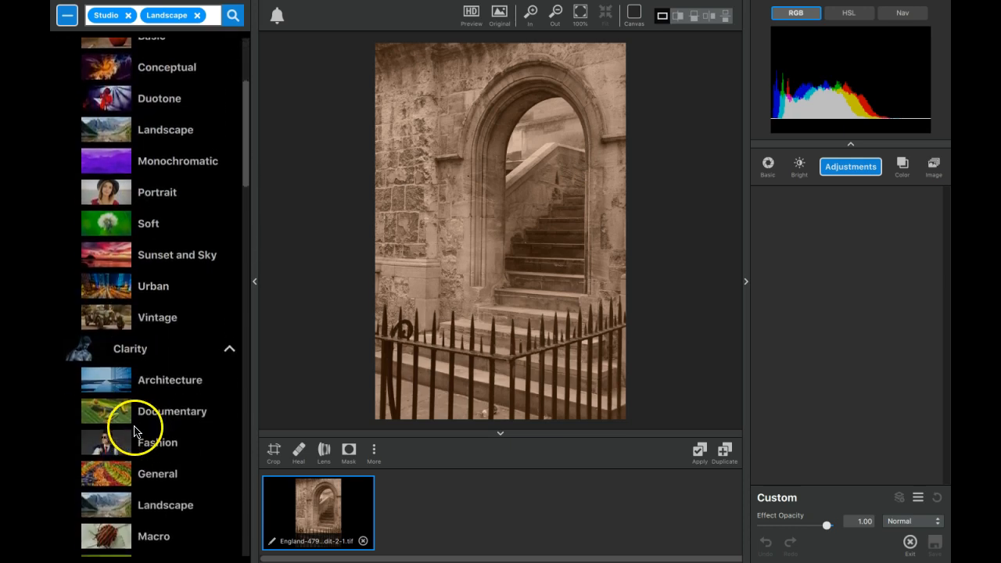
pyautogui.scroll(-2, 135, 431)
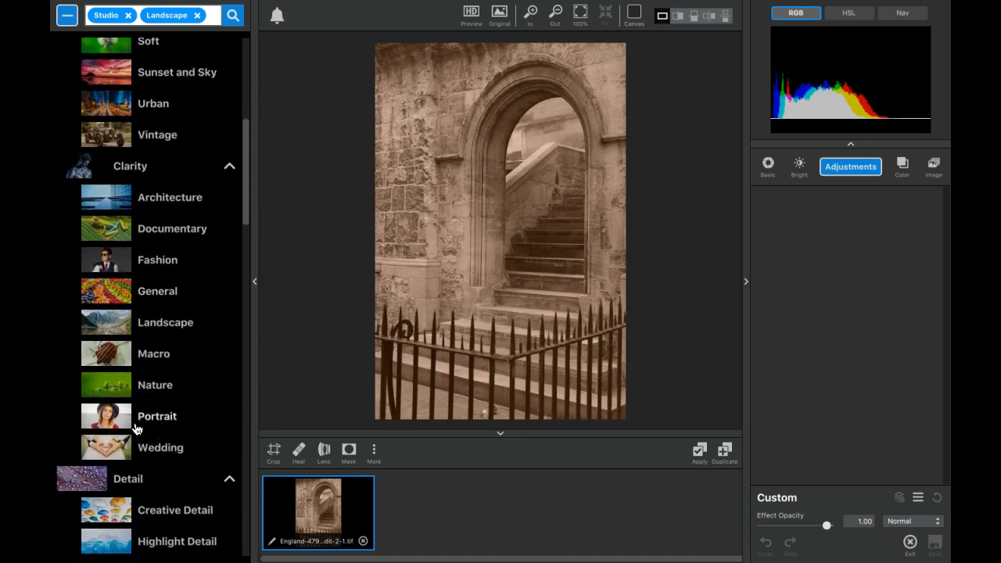
pyautogui.scroll(15, 133, 422)
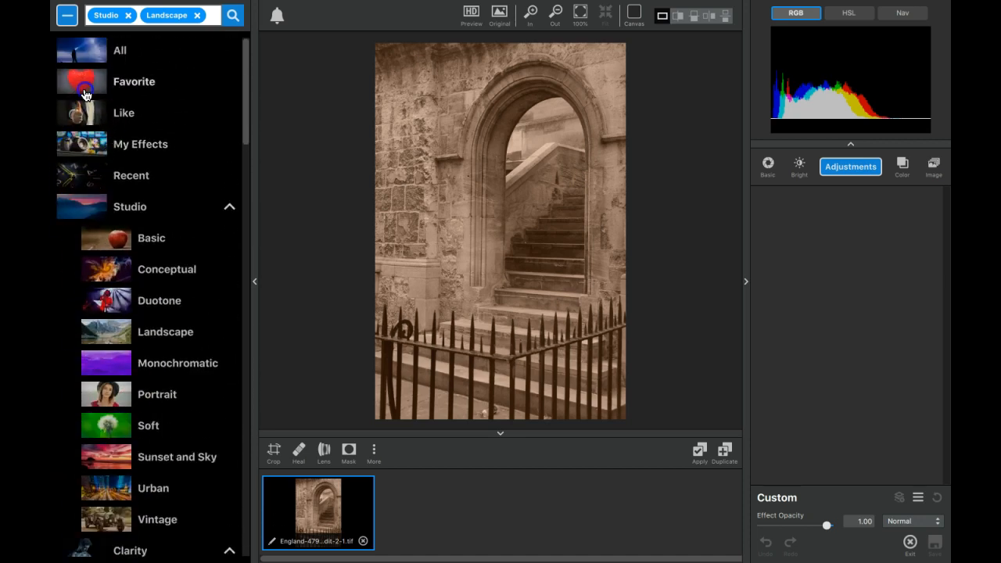
pyautogui.click(87, 86)
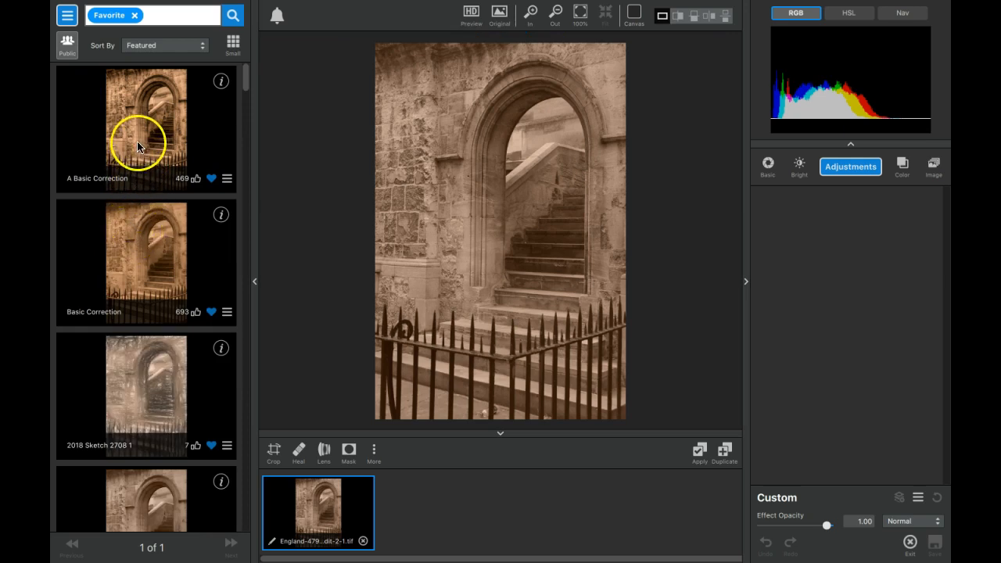
pyautogui.click(136, 144)
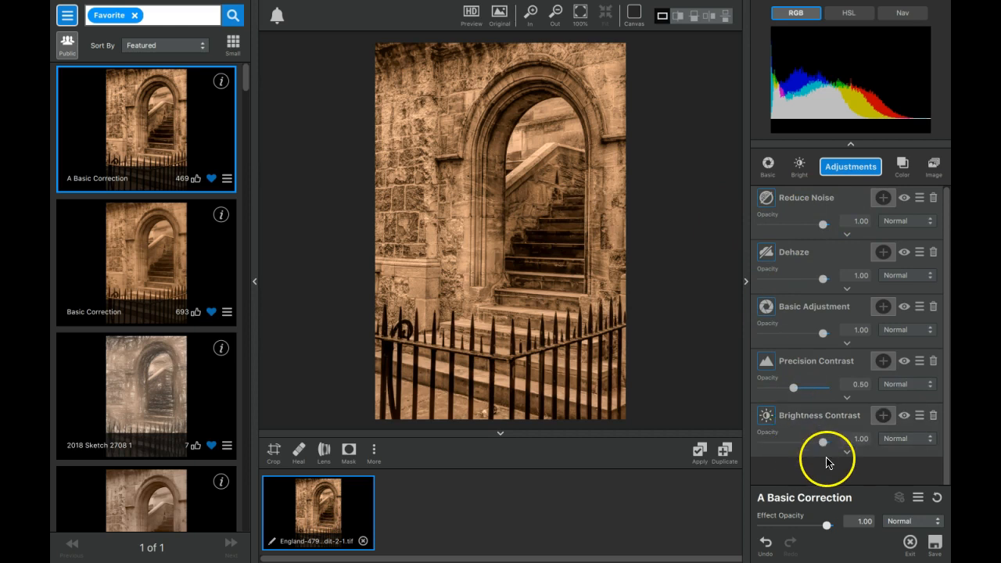
# - Examine the Reduce Noise, Dehaze, Basic Adjustment and Precision Contrast settings that make up the effect
pyautogui.click(852, 235)
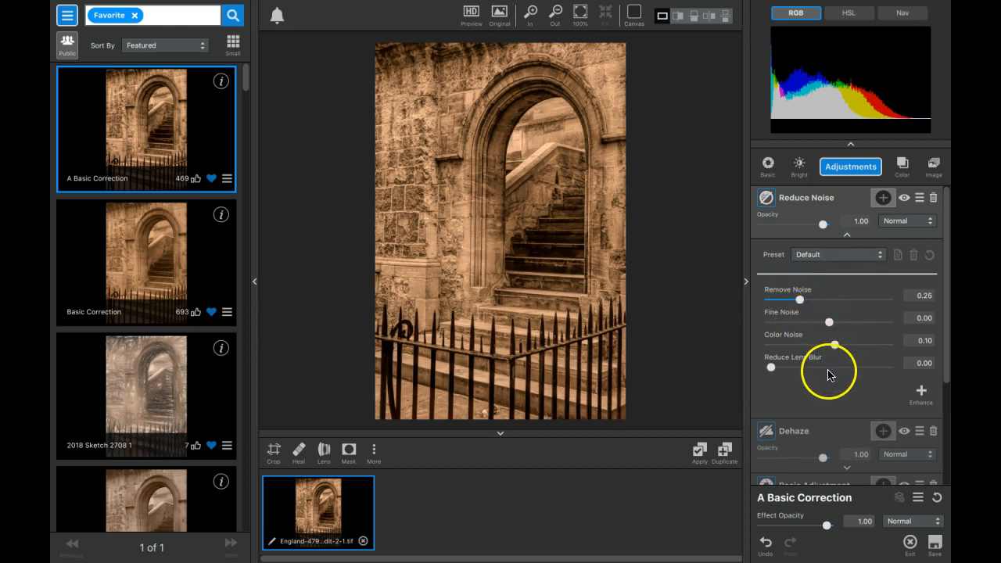
pyautogui.click(847, 468)
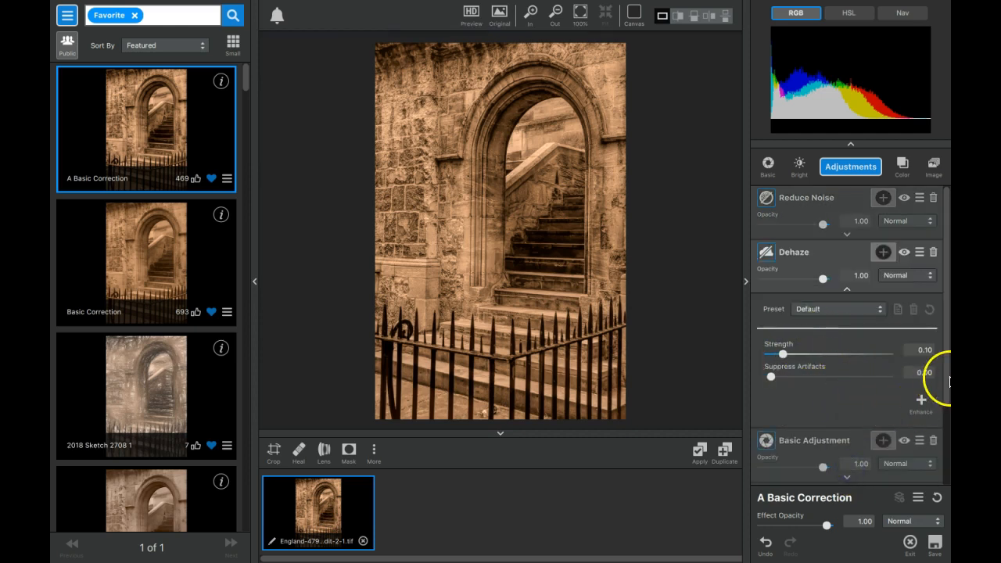
pyautogui.click(844, 484)
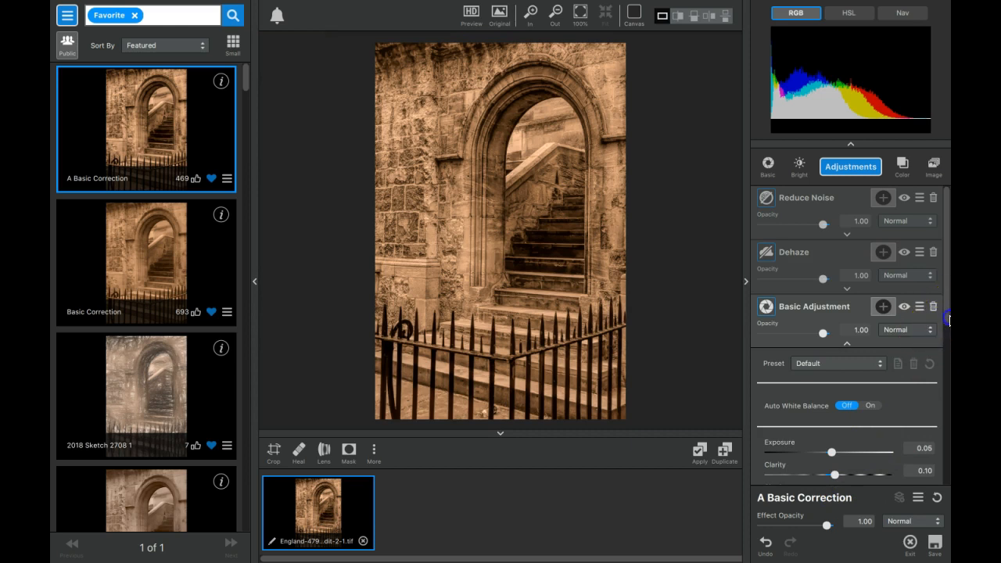
pyautogui.moveTo(946, 319); pyautogui.dragTo(945, 402)
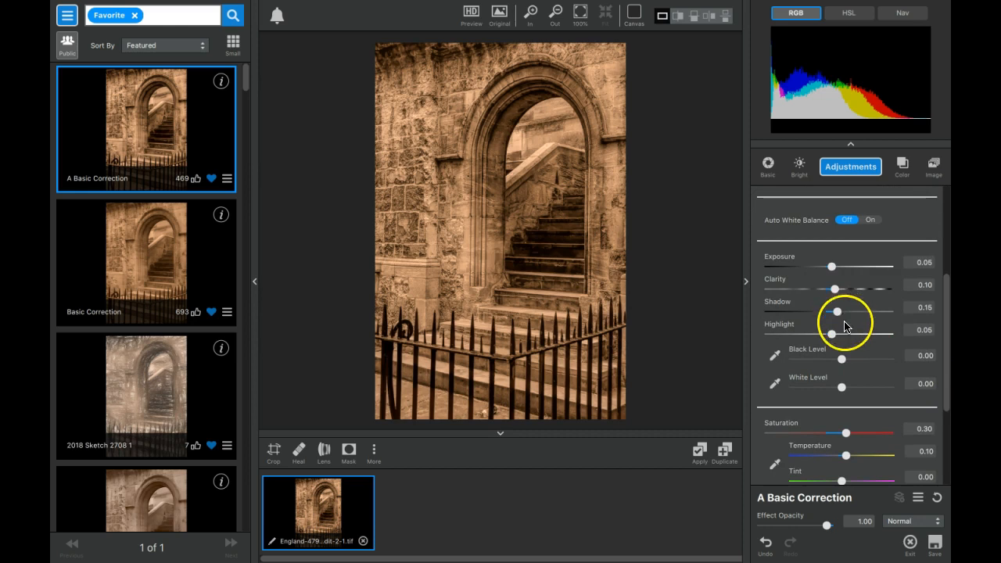
pyautogui.moveTo(943, 337); pyautogui.dragTo(912, 415)
pyautogui.click(848, 432)
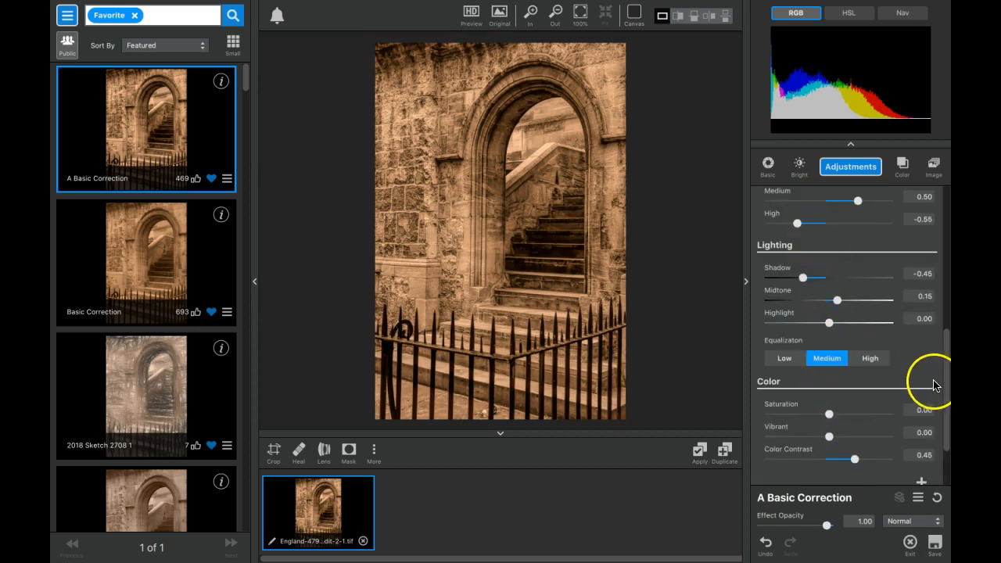
pyautogui.moveTo(945, 383); pyautogui.dragTo(945, 211)
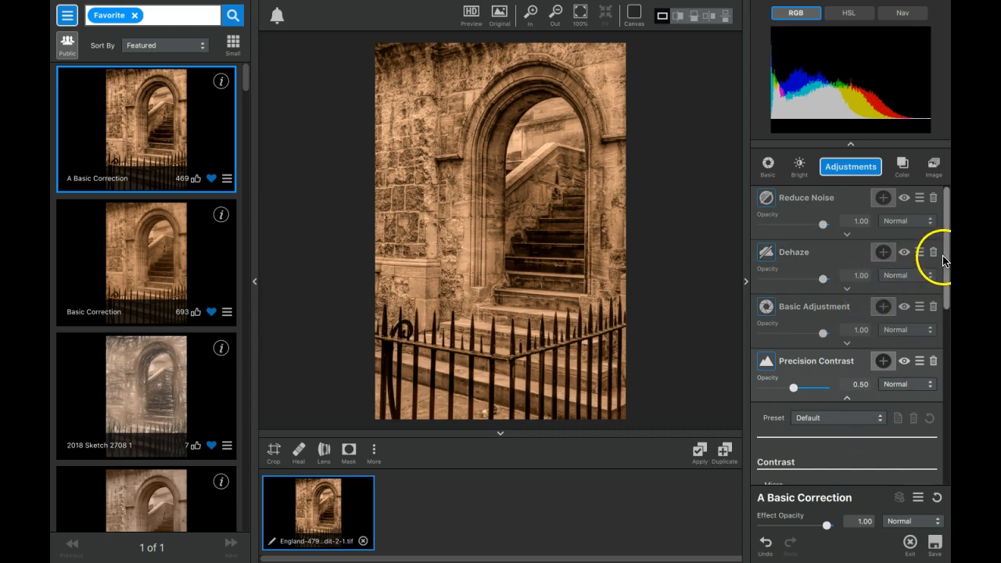
# - Reset the image to an Abstraction adjustment with Simplify Size 0.67, and replace it with the A Basic Correction effect
pyautogui.click(938, 499)
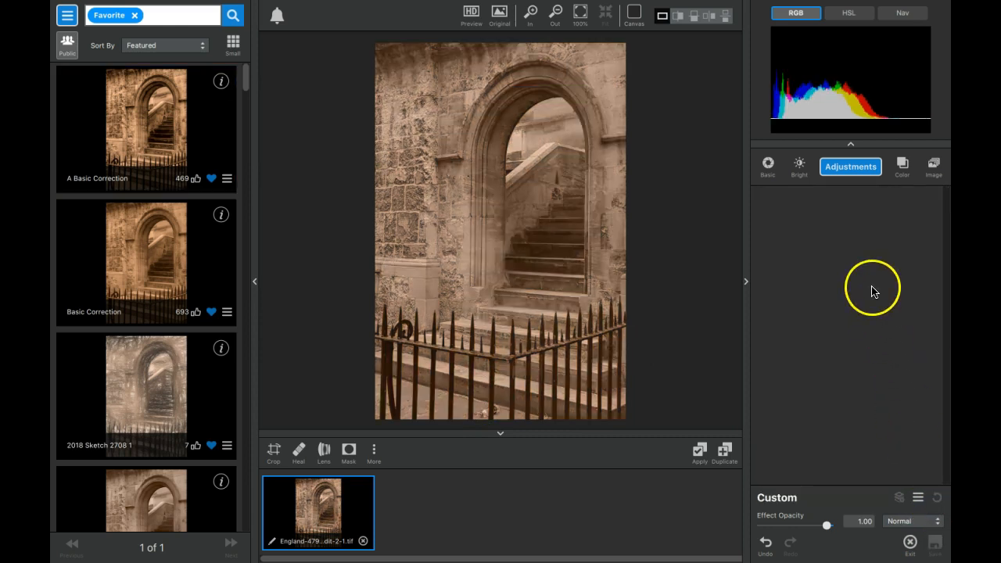
pyautogui.click(852, 171)
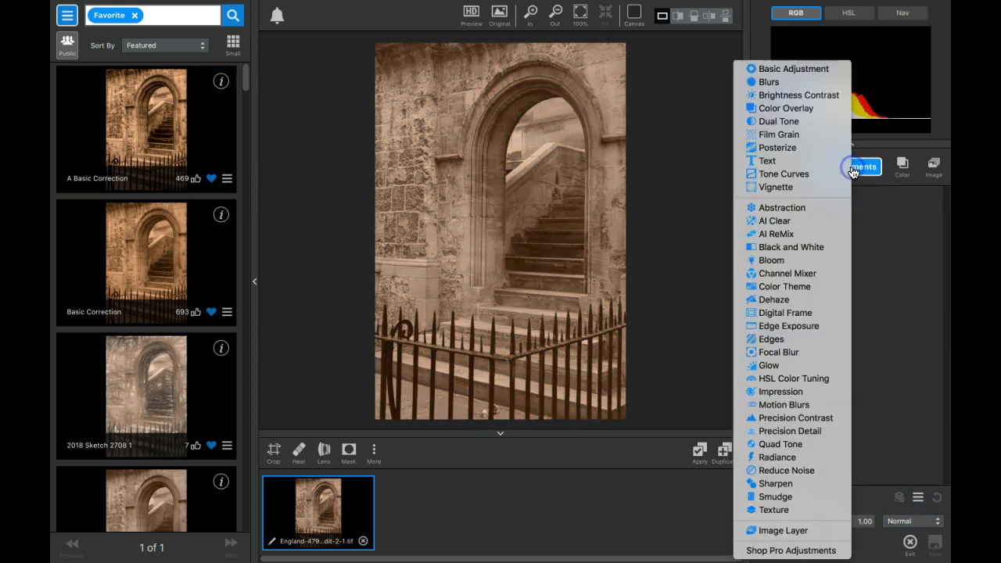
pyautogui.click(792, 208)
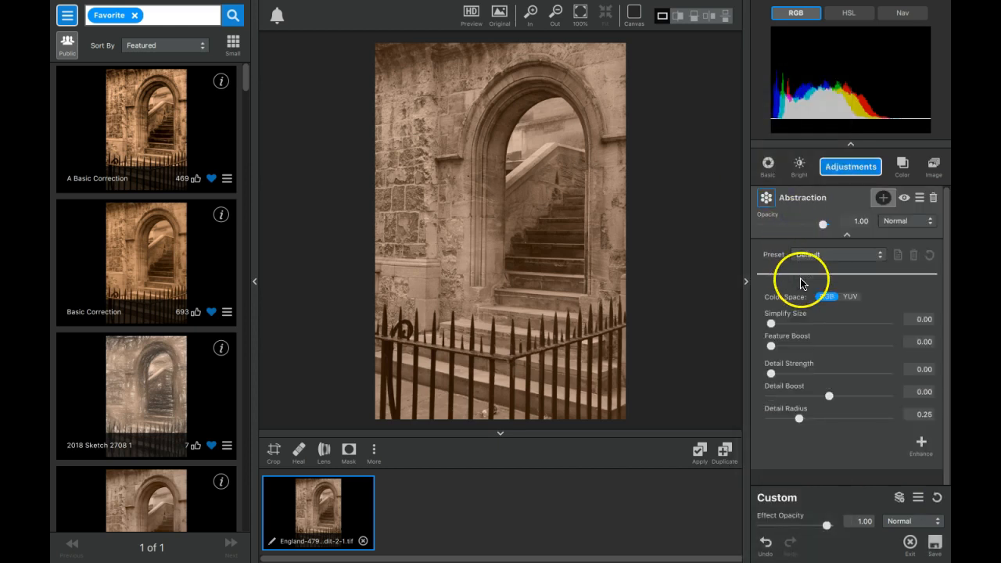
pyautogui.click(784, 321)
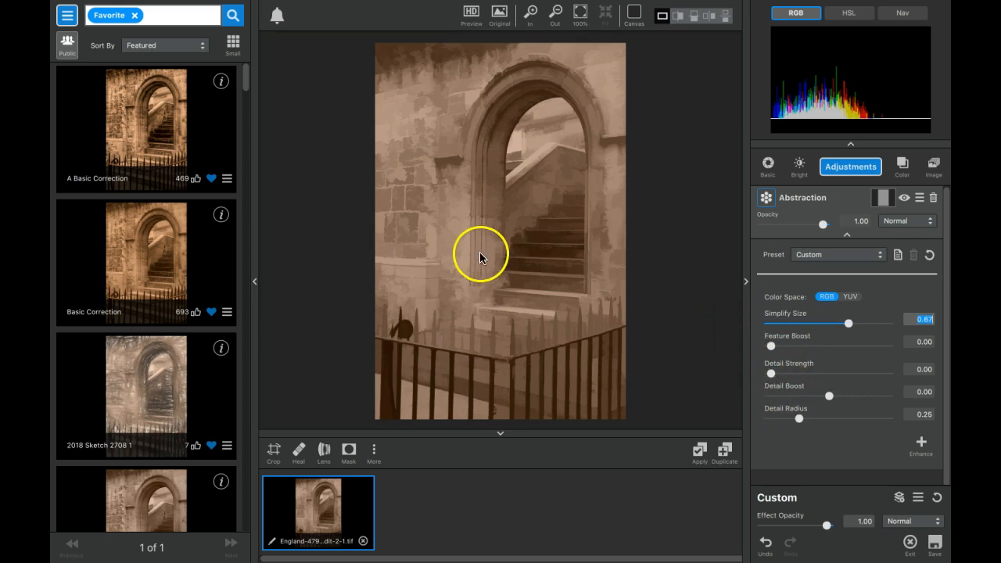
pyautogui.click(154, 149)
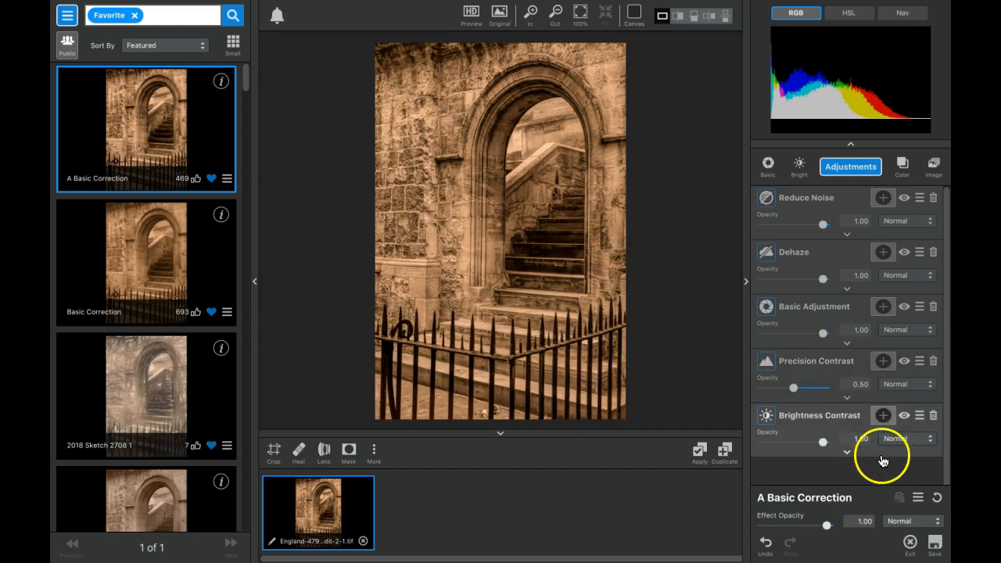
# - Replace the effect with an Abstraction adjustment at Simplify Size 0.71 and apply it as a new image
pyautogui.click(937, 499)
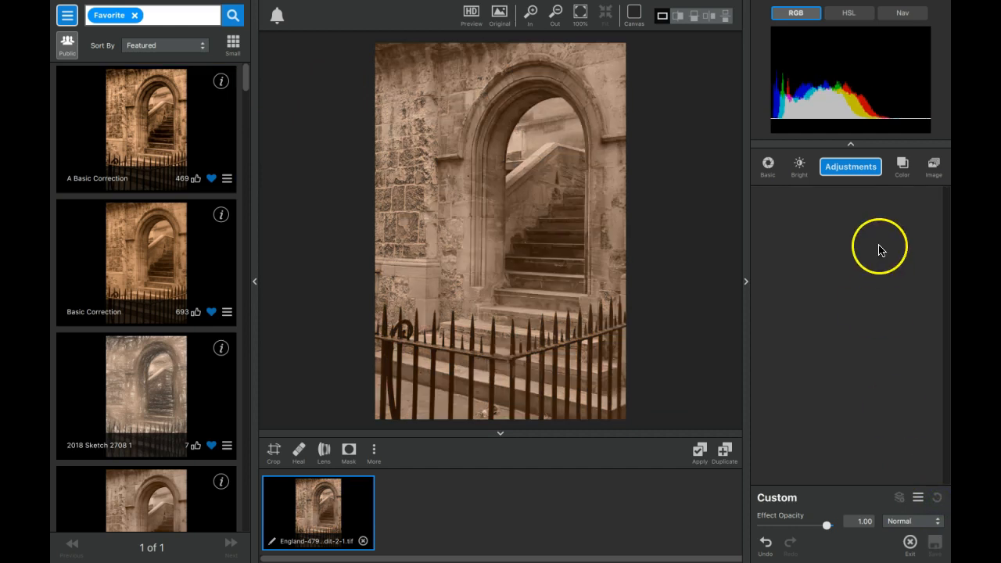
pyautogui.click(857, 166)
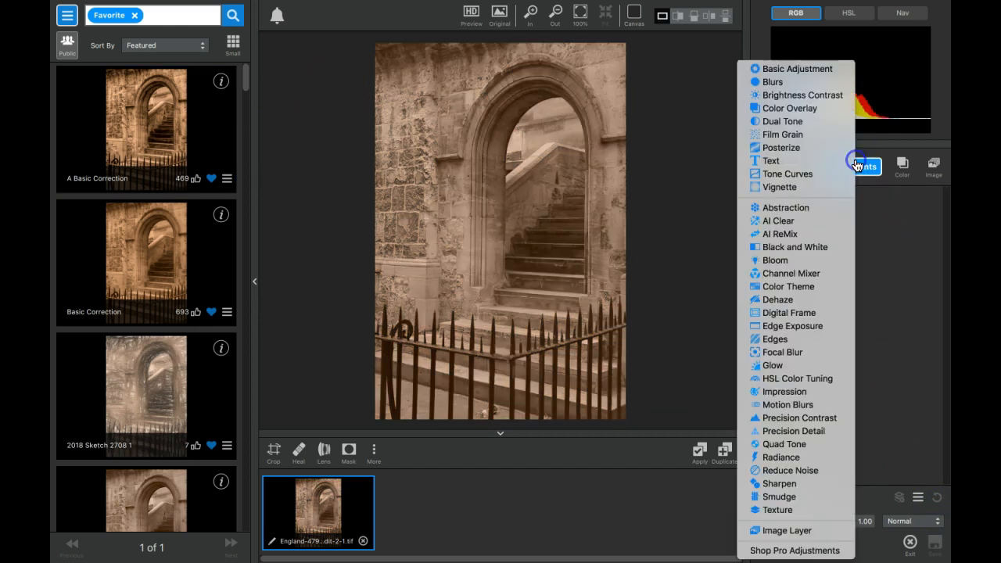
pyautogui.click(804, 208)
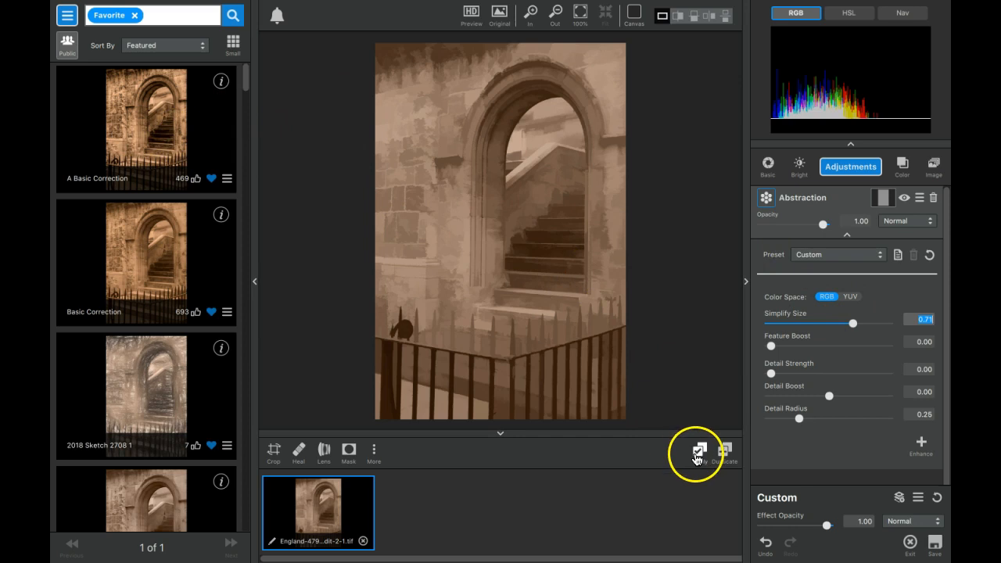
pyautogui.click(699, 452)
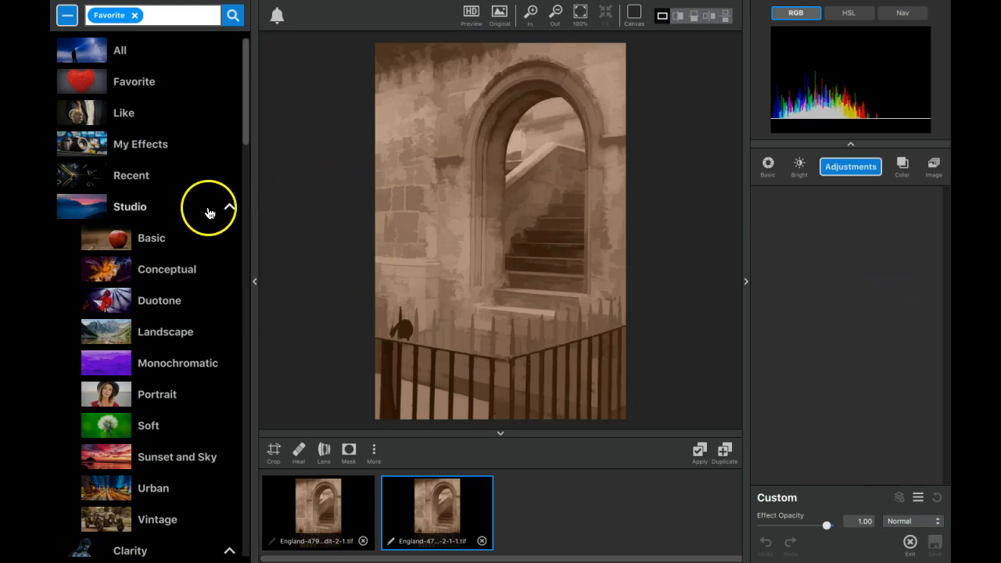
# - Try the favorite effect A Basic Correction on the abstracted image and reset it
pyautogui.click(117, 81)
pyautogui.click(157, 143)
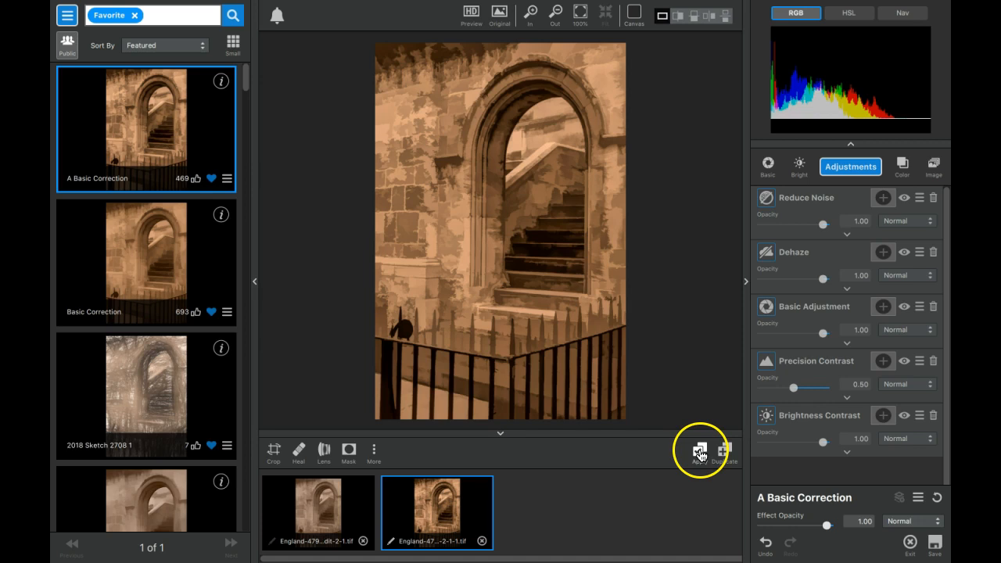
pyautogui.click(936, 498)
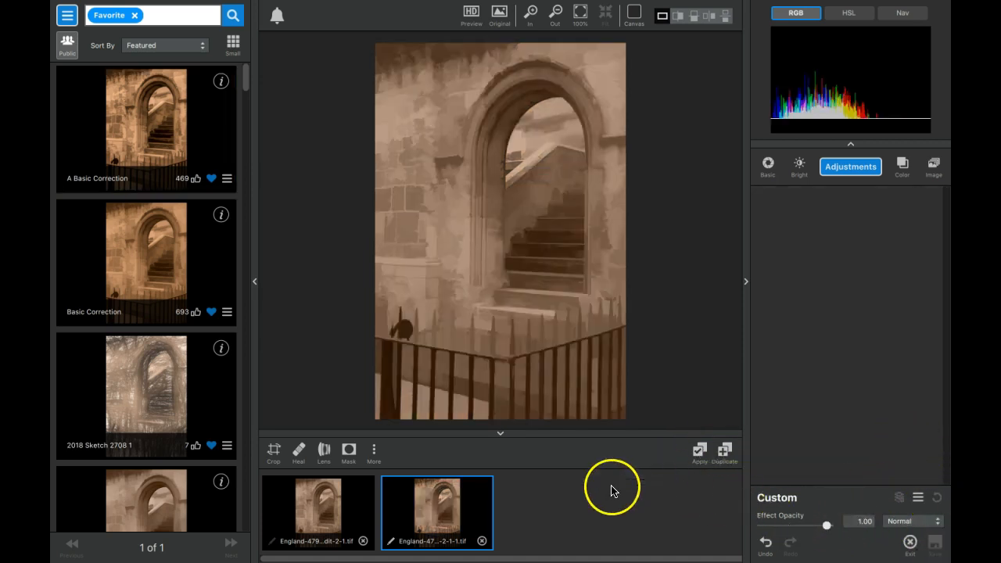
# - Close the abstracted image and reset the Abstraction adjustment on the original image
pyautogui.click(481, 540)
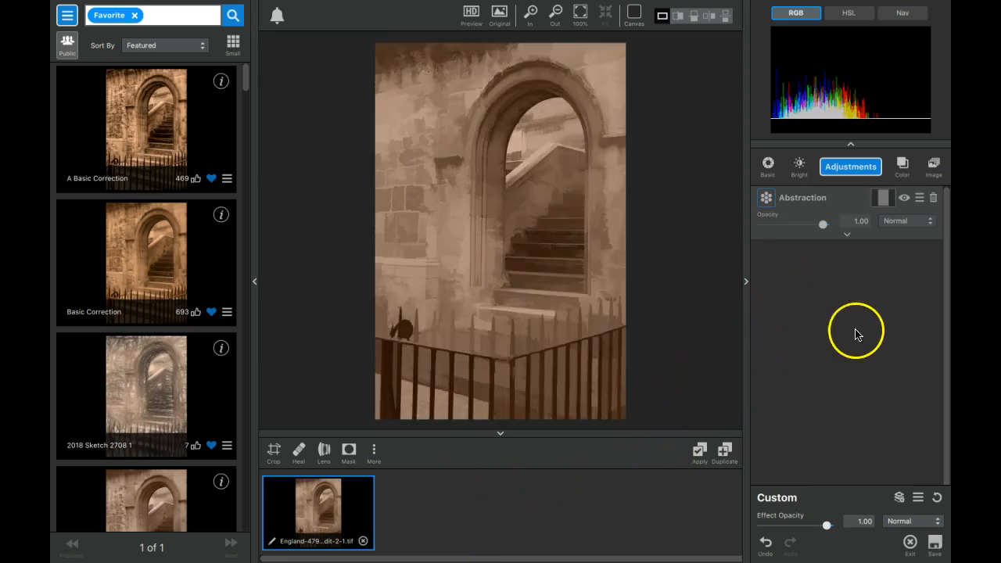
pyautogui.click(935, 498)
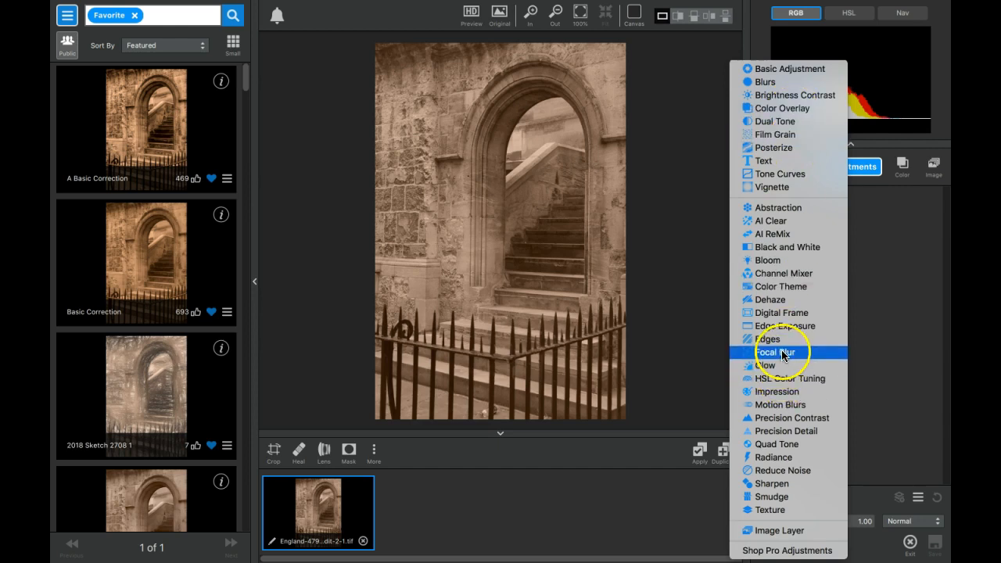
# - Add a Digital Frame adjustment with the Small White Mat preset
pyautogui.click(784, 313)
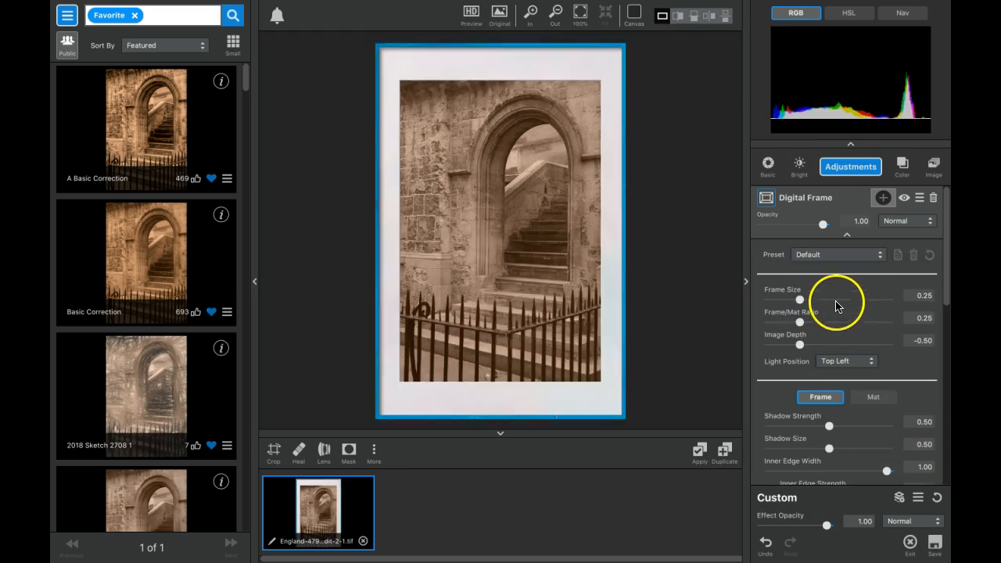
pyautogui.click(863, 260)
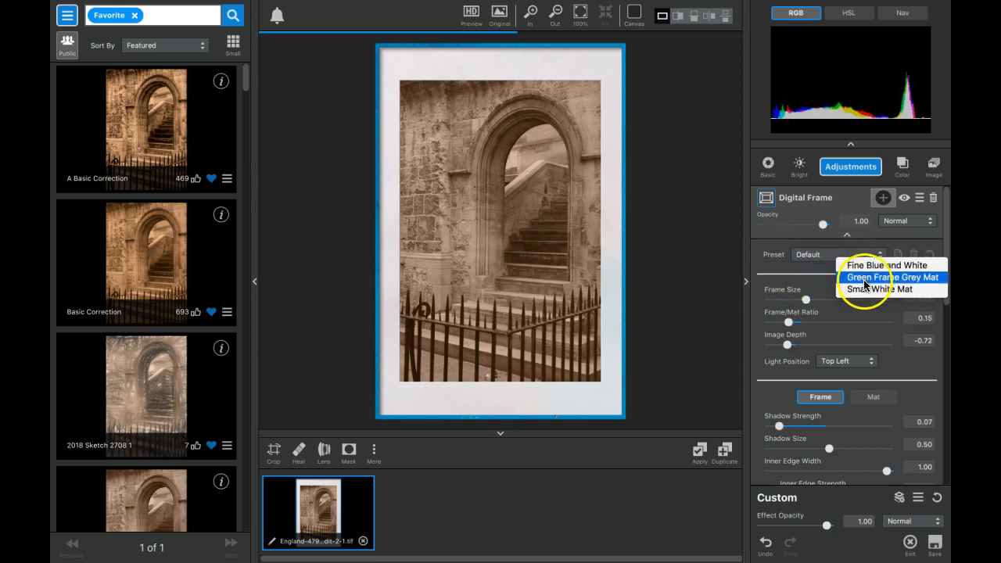
pyautogui.click(862, 289)
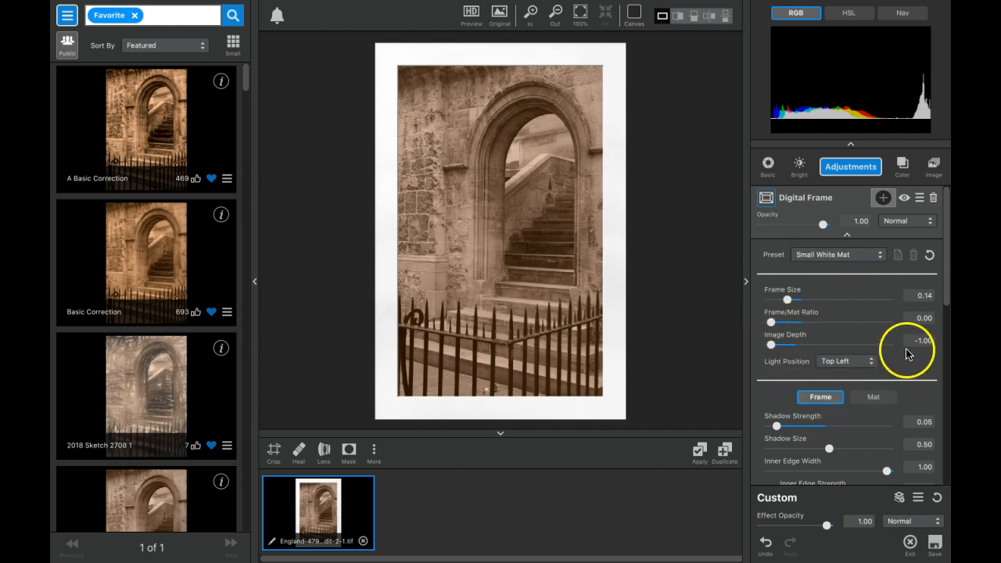
# - Look through the Digital Frame settings and reset the image's adjustments
pyautogui.moveTo(946, 283)
pyautogui.mouseDown()
pyautogui.moveTo(942, 375)
pyautogui.moveTo(941, 279)
pyautogui.mouseUp()
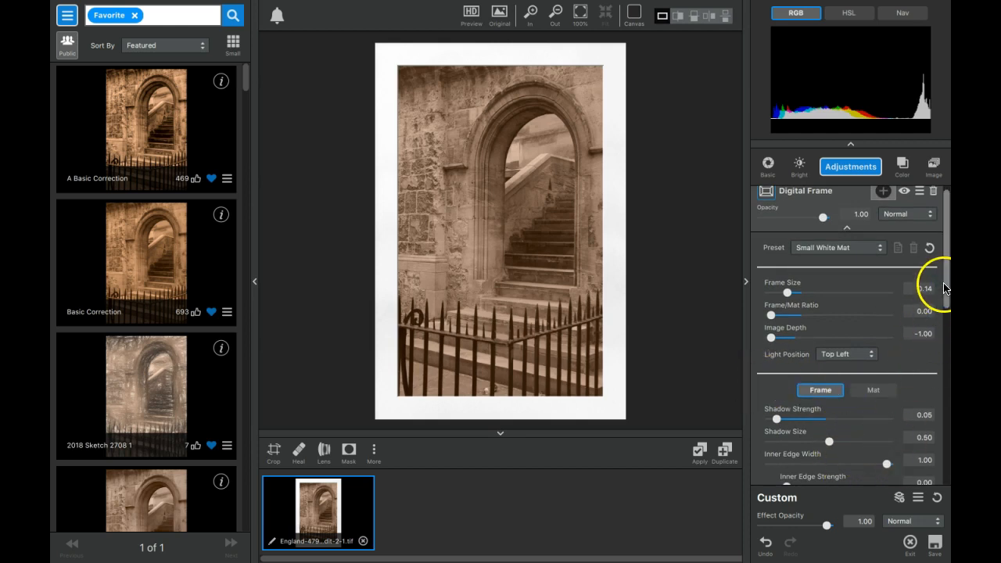
pyautogui.moveTo(943, 295); pyautogui.dragTo(932, 400)
pyautogui.moveTo(944, 350); pyautogui.dragTo(942, 265)
pyautogui.moveTo(946, 229); pyautogui.dragTo(944, 194)
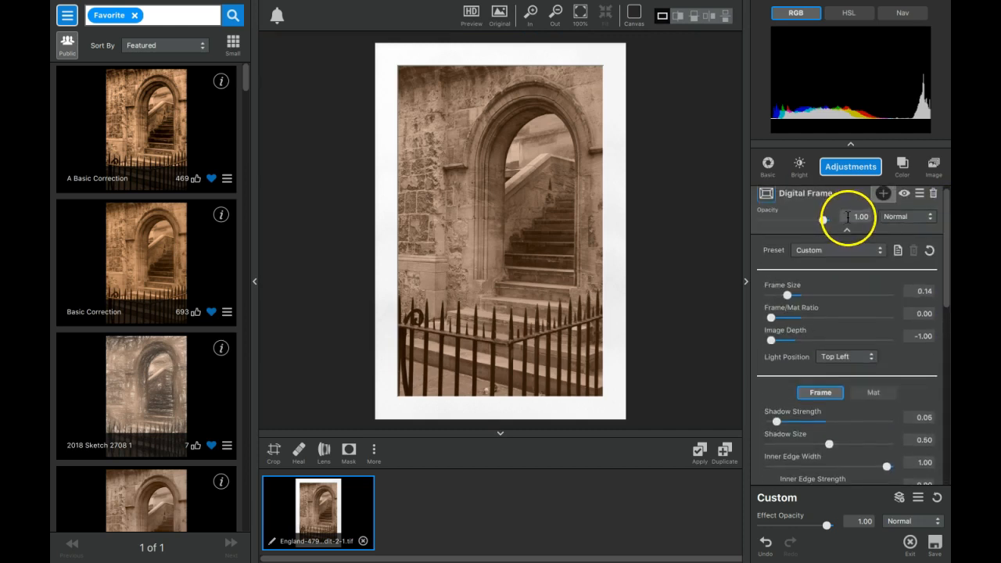
pyautogui.click(935, 497)
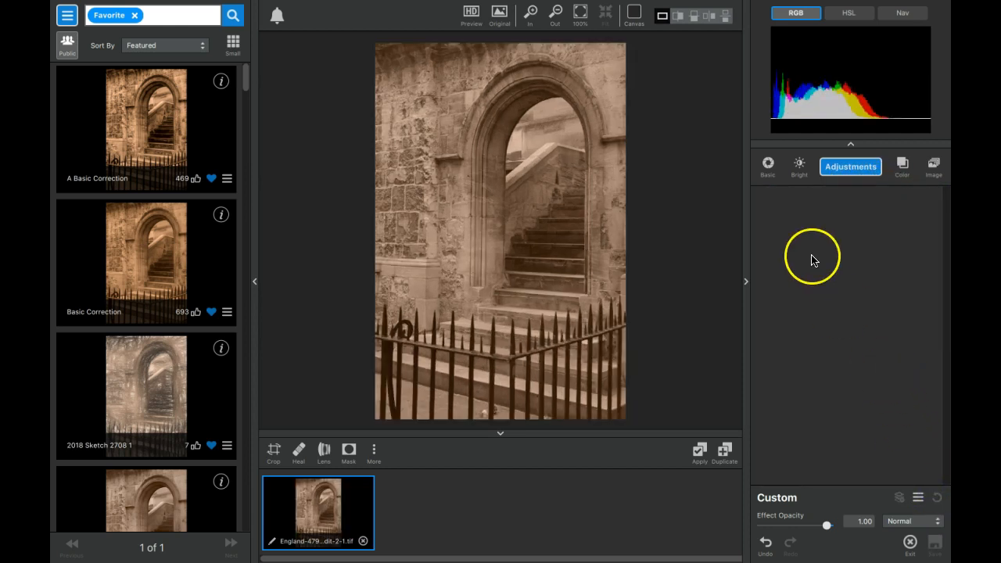
# - Add a Basic Adjustment to the image
pyautogui.click(849, 167)
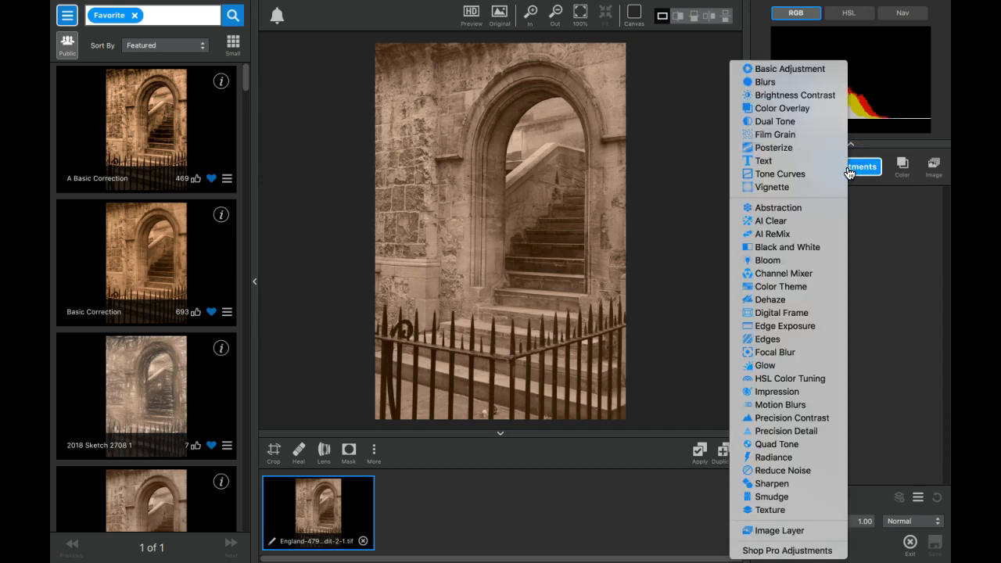
pyautogui.click(804, 70)
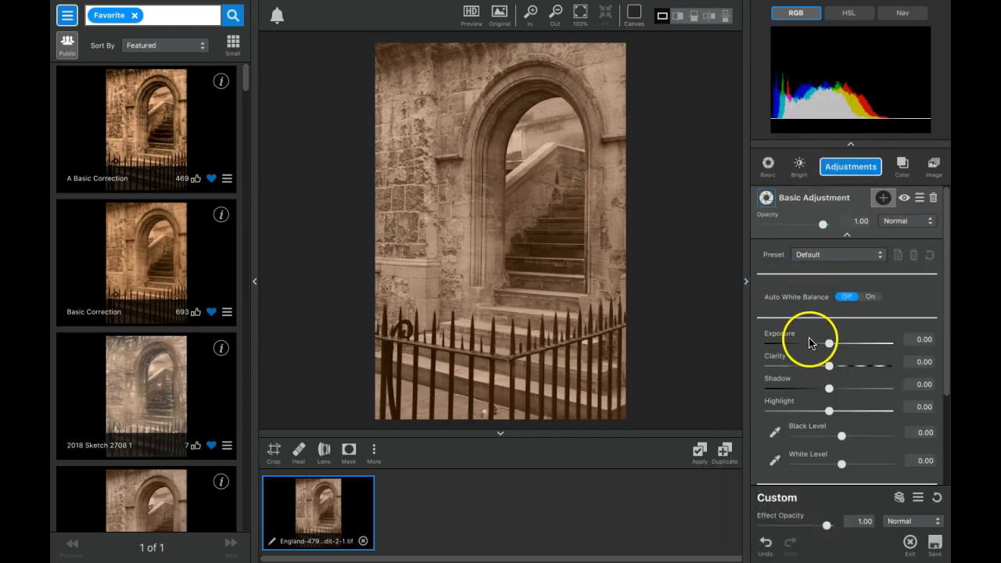
# - Set the Basic Adjustment's exposure to 0.37, black level to -0.16 and white level to 0.87
pyautogui.moveTo(832, 347); pyautogui.dragTo(829, 345)
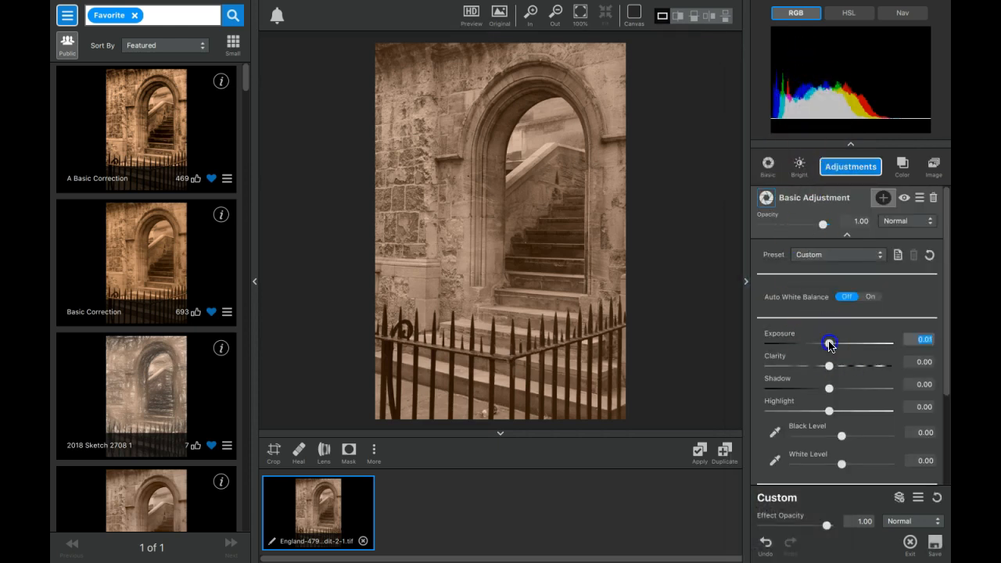
pyautogui.click(803, 107)
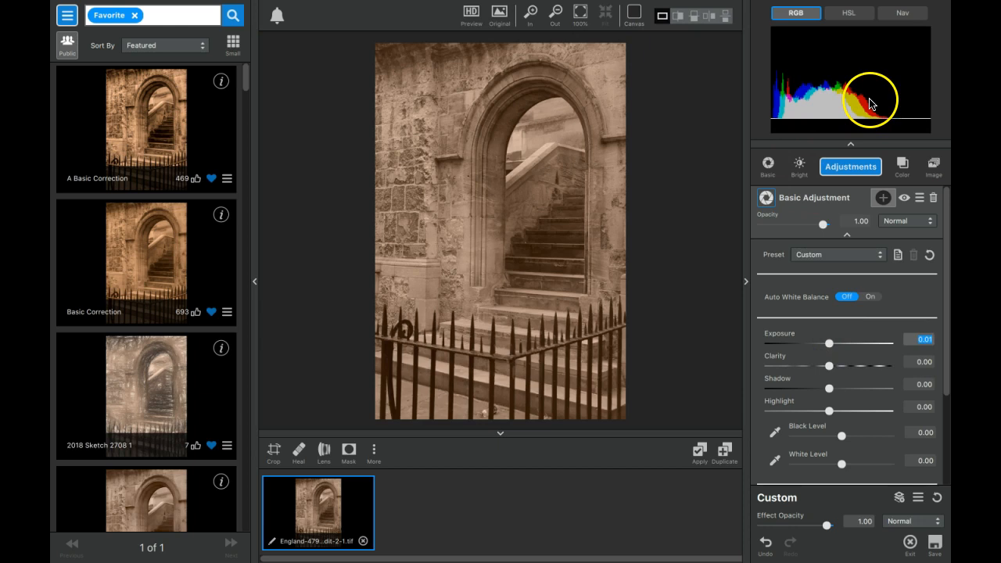
pyautogui.click(829, 344)
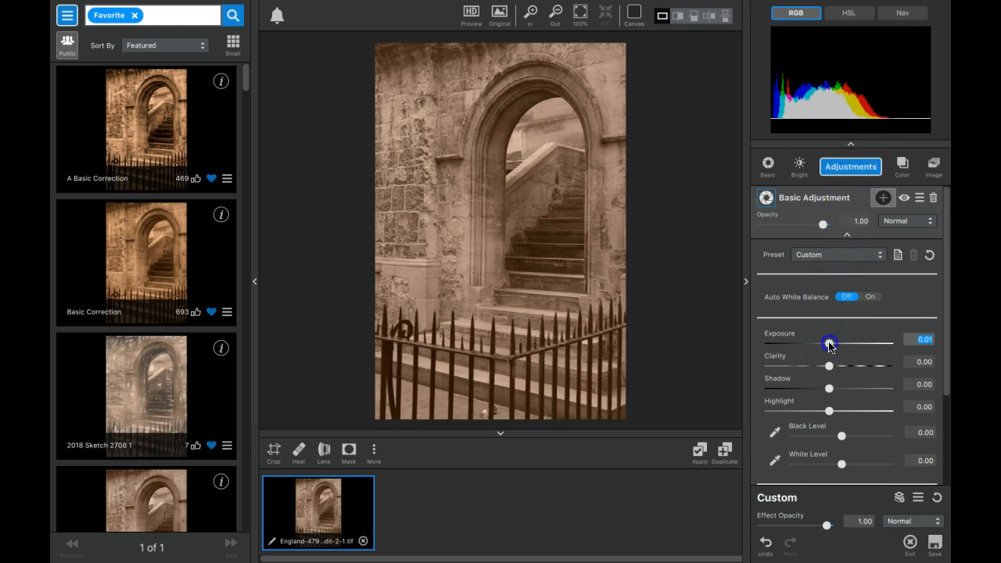
pyautogui.moveTo(831, 345); pyautogui.dragTo(849, 343)
pyautogui.click(829, 366)
pyautogui.moveTo(829, 366)
pyautogui.mouseDown()
pyautogui.moveTo(856, 364)
pyautogui.moveTo(845, 363)
pyautogui.mouseUp()
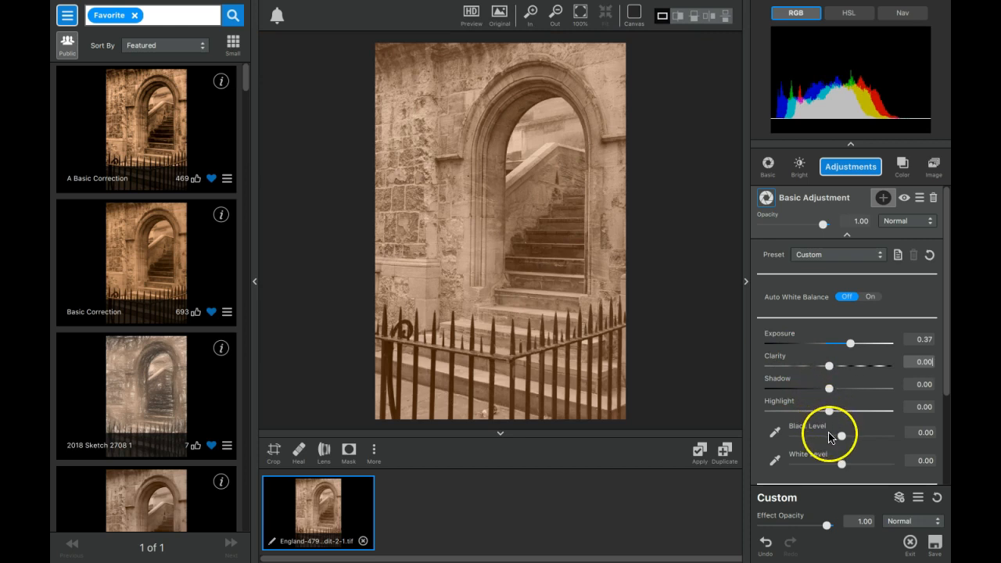
pyautogui.moveTo(838, 435); pyautogui.dragTo(877, 463)
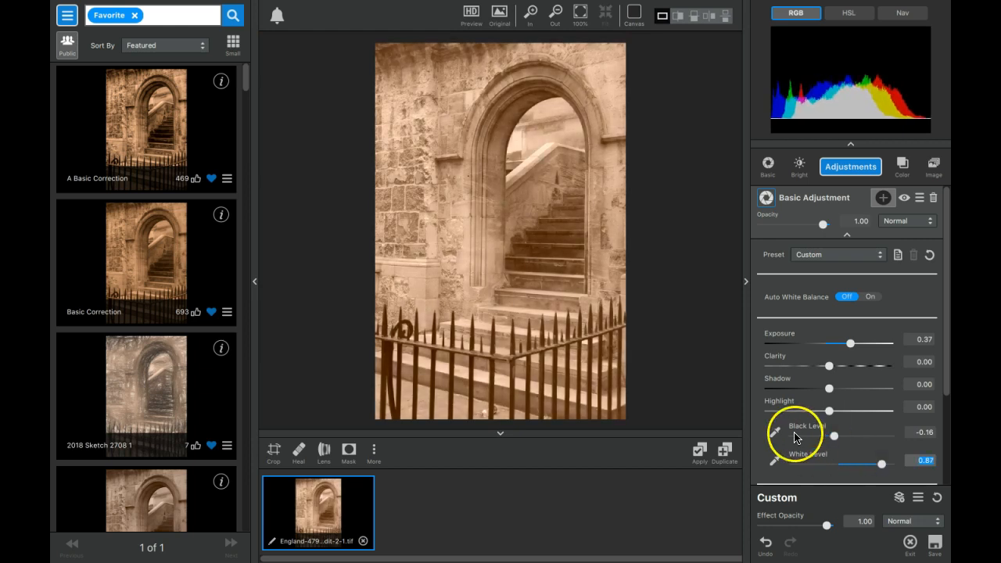
pyautogui.moveTo(946, 311); pyautogui.dragTo(940, 268)
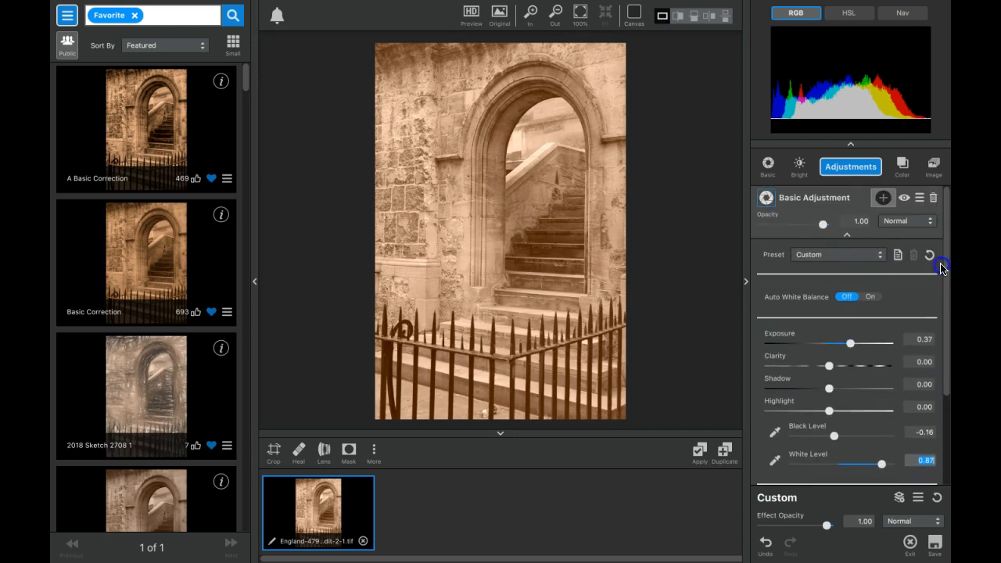
# - Add a Precision Contrast adjustment with the Details preset, setting Micro and Low contrast to 0.55 and Medium to 0.33
pyautogui.click(853, 170)
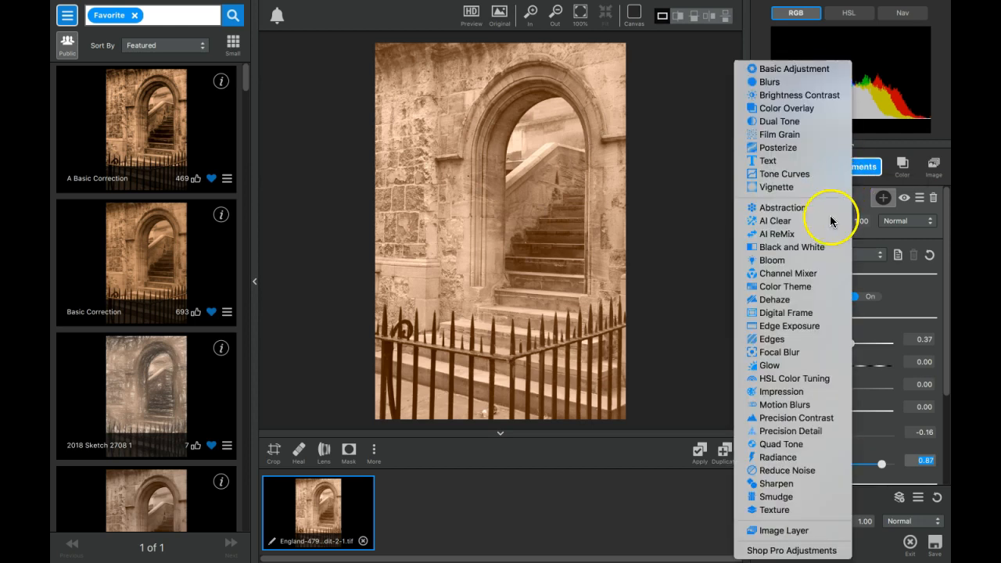
pyautogui.click(811, 420)
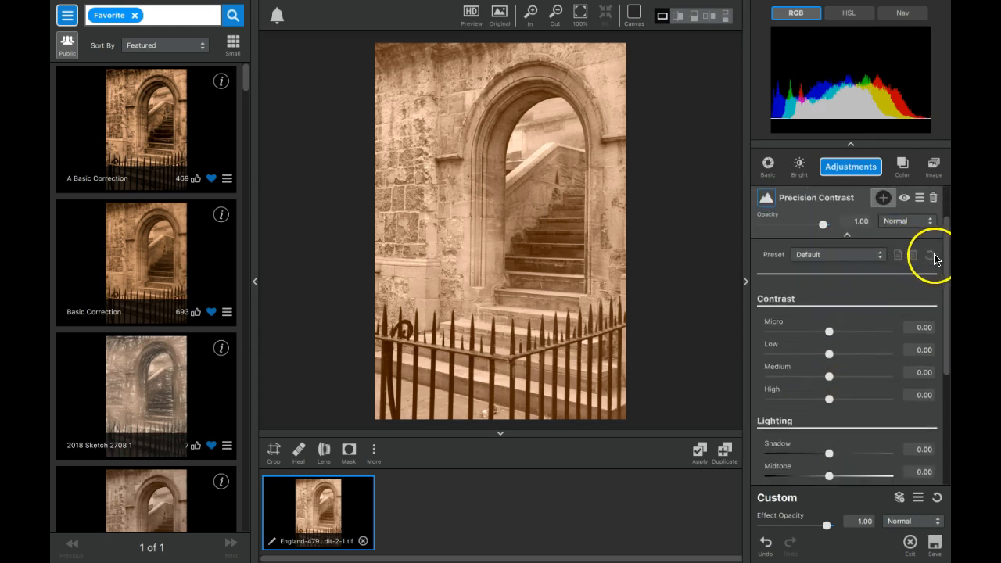
pyautogui.moveTo(945, 258); pyautogui.dragTo(947, 227)
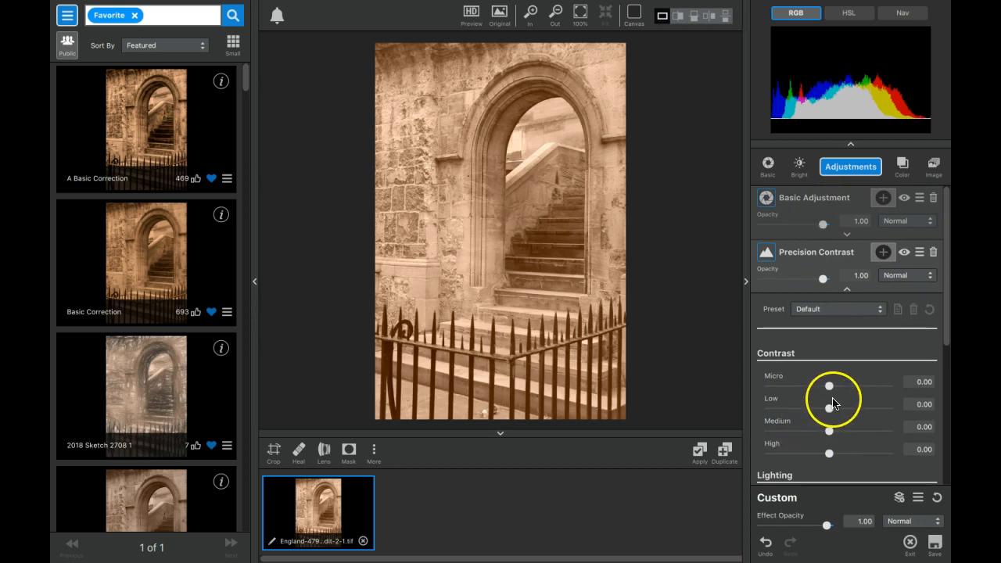
pyautogui.moveTo(945, 300); pyautogui.dragTo(944, 319)
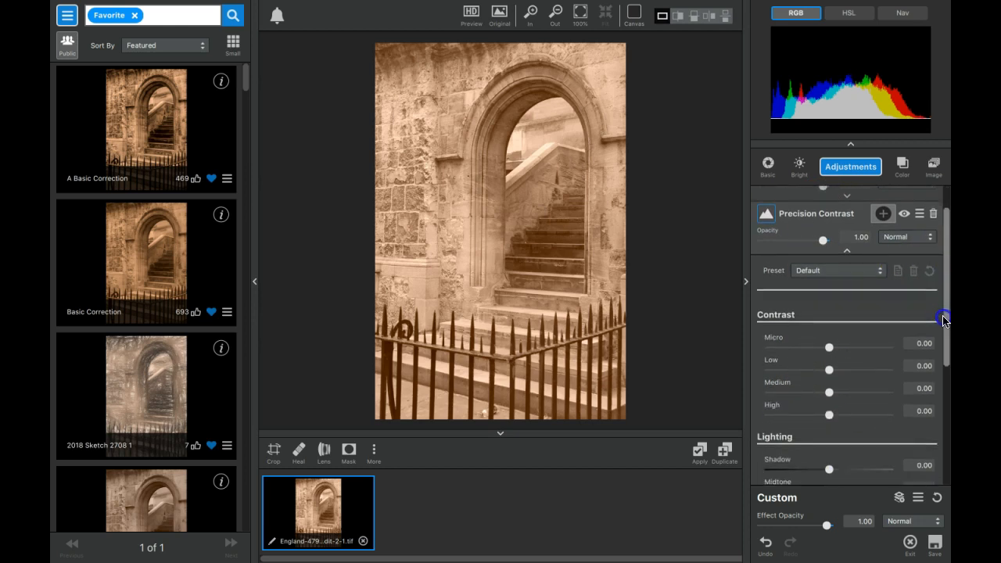
pyautogui.click(875, 271)
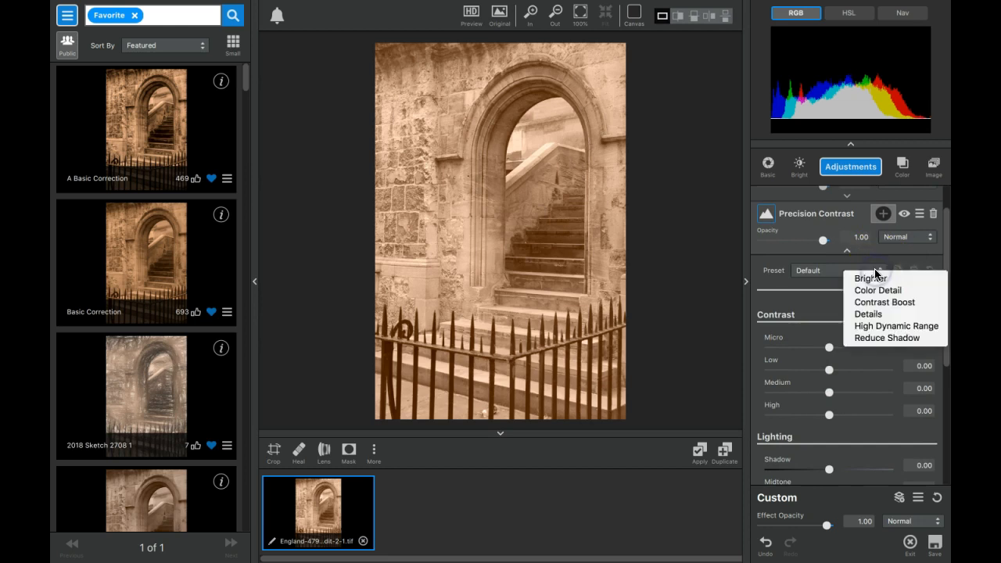
pyautogui.click(873, 315)
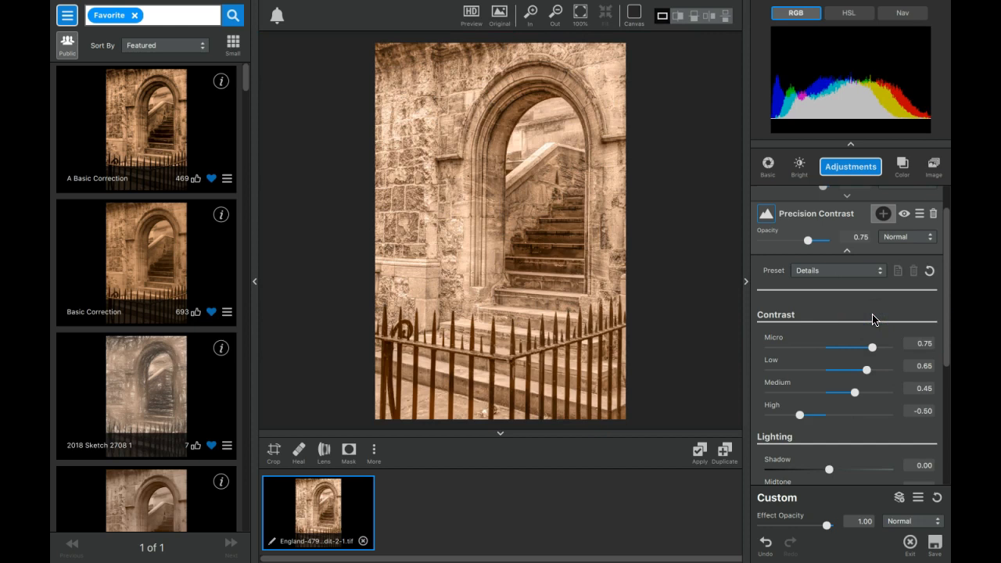
pyautogui.moveTo(871, 347); pyautogui.dragTo(848, 398)
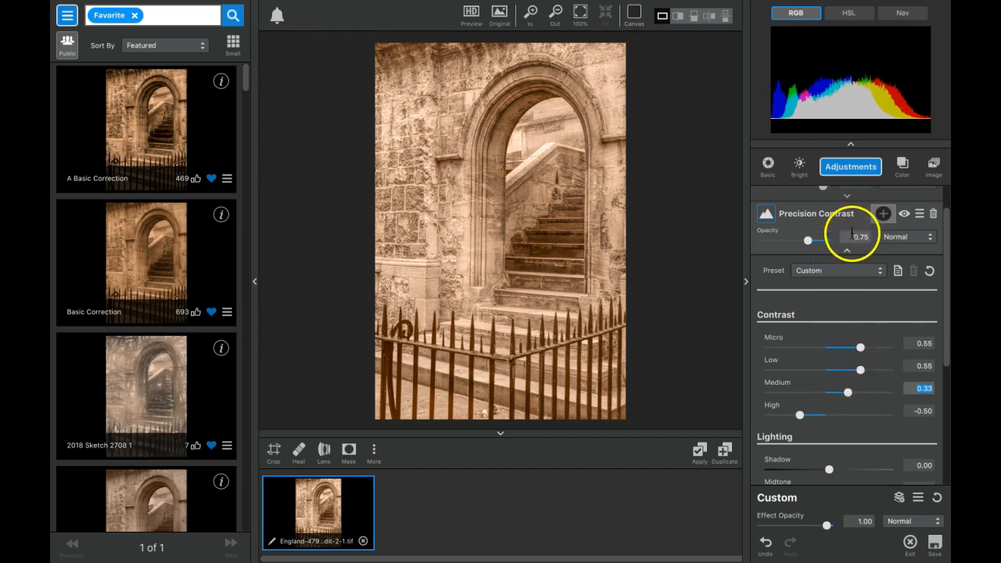
# - Set the Basic Adjustment's black level to -0.31 and collapse its settings
pyautogui.moveTo(947, 226); pyautogui.dragTo(946, 205)
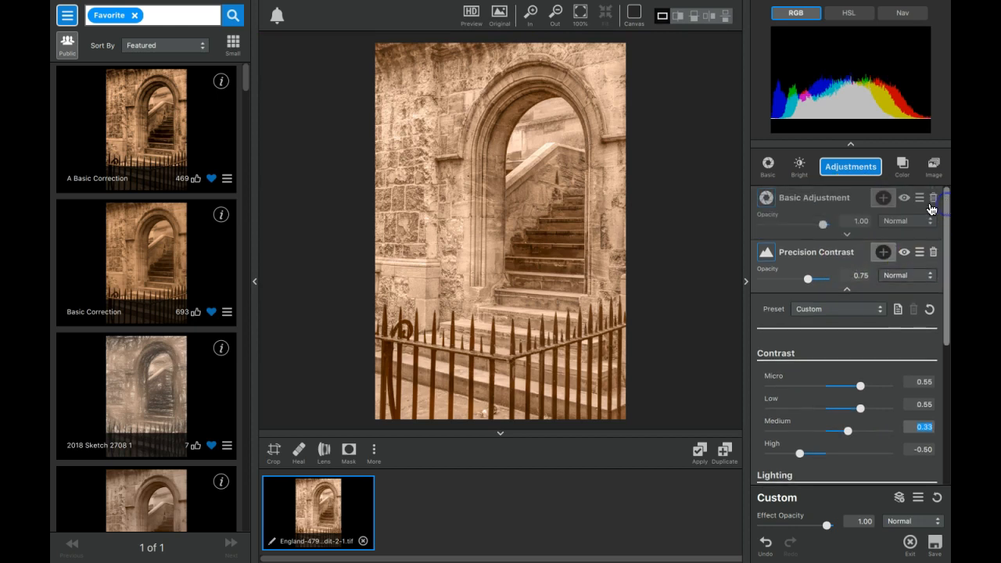
pyautogui.click(847, 235)
pyautogui.click(833, 436)
pyautogui.moveTo(830, 438); pyautogui.dragTo(826, 439)
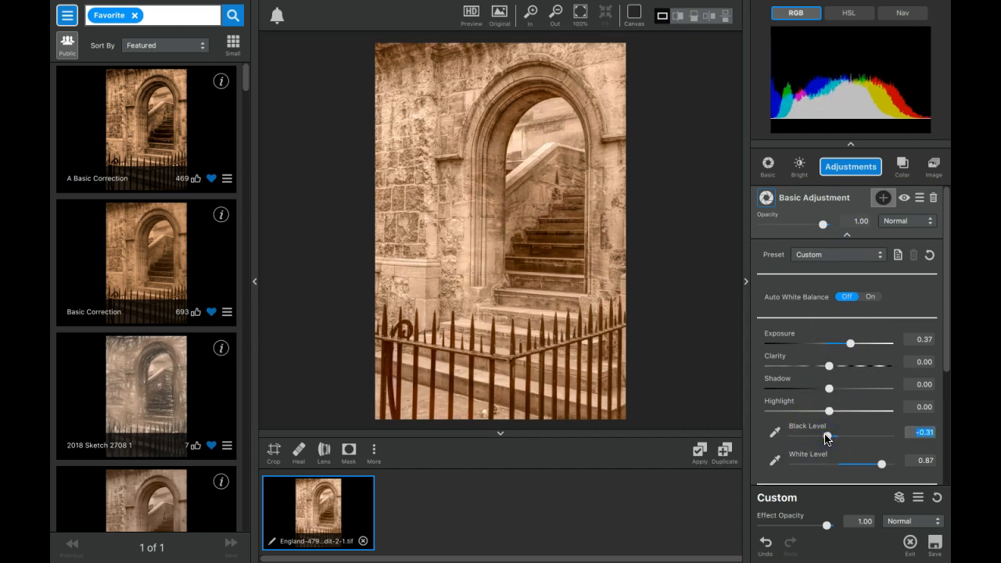
pyautogui.click(846, 235)
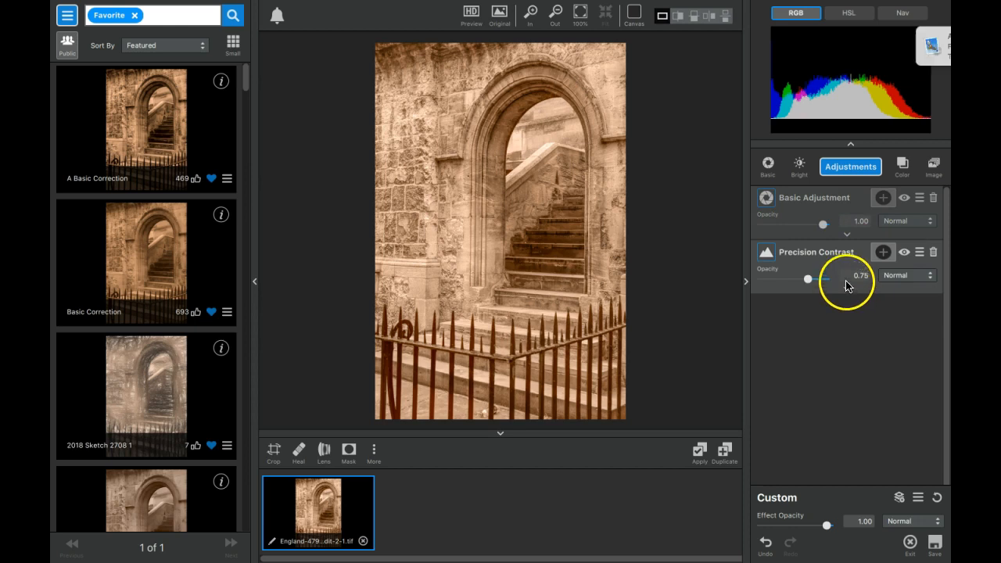
# - Add a Precision Detail adjustment with Overall Small Detail at 0.17 and Overall Medium Detail at 0.16, and collapse its settings
pyautogui.click(858, 173)
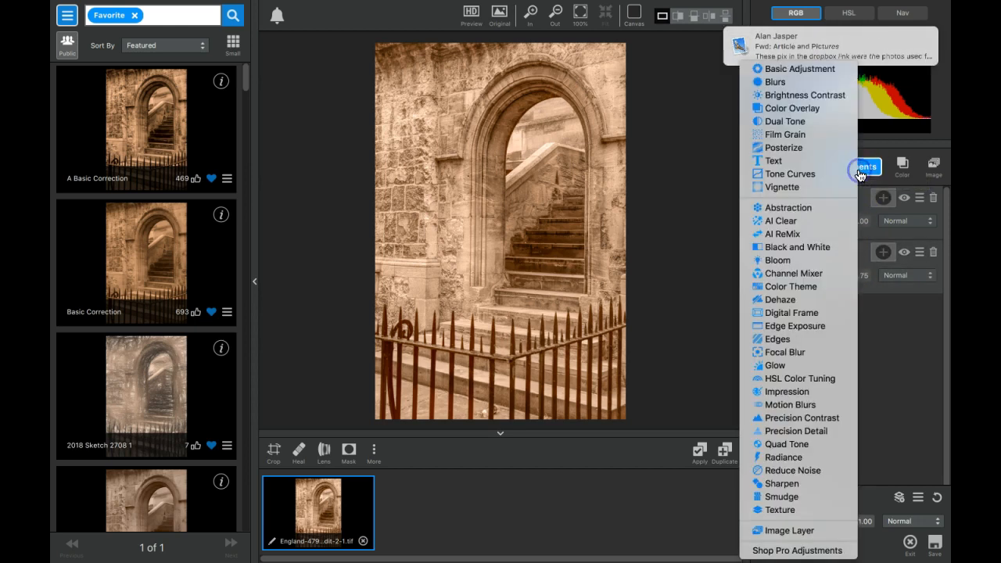
pyautogui.click(801, 431)
pyautogui.scroll(-3, 829, 369)
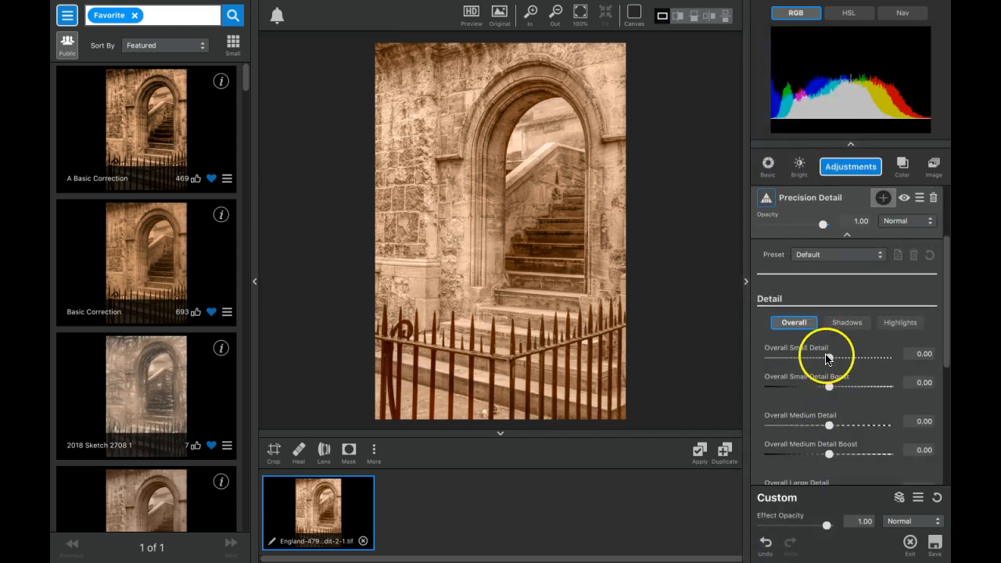
pyautogui.moveTo(827, 358); pyautogui.dragTo(838, 357)
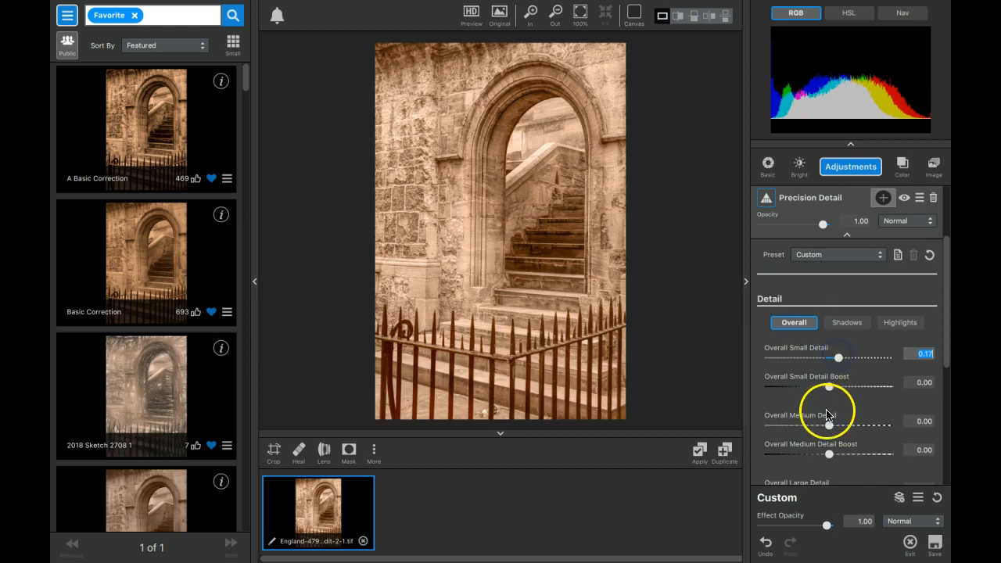
pyautogui.moveTo(829, 425); pyautogui.dragTo(838, 425)
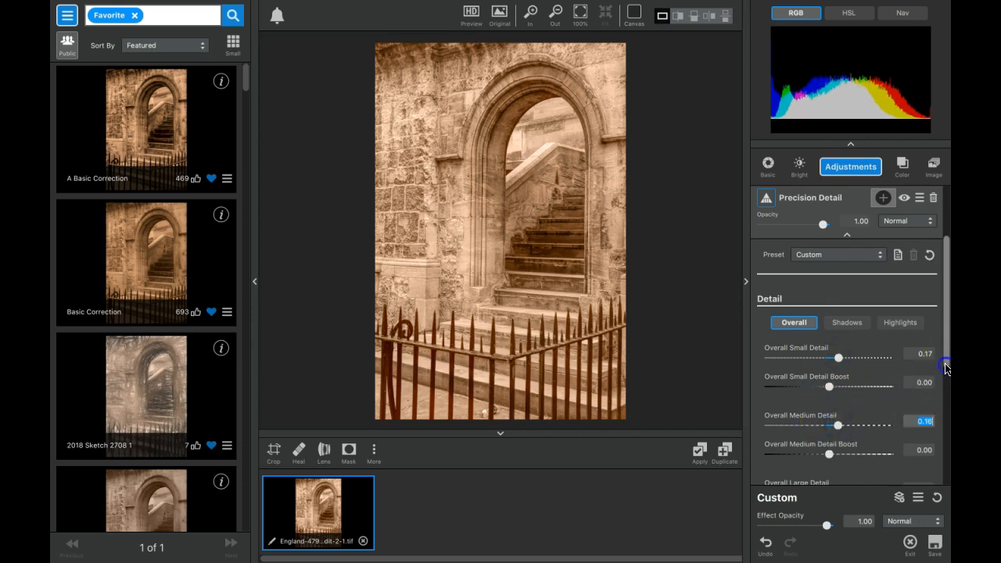
pyautogui.scroll(-2, 944, 371)
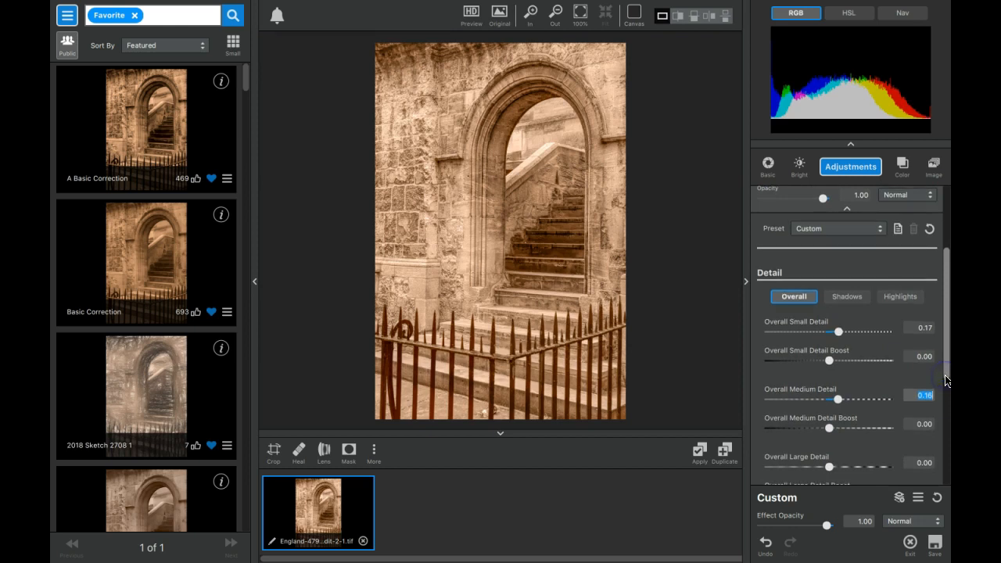
pyautogui.click(845, 209)
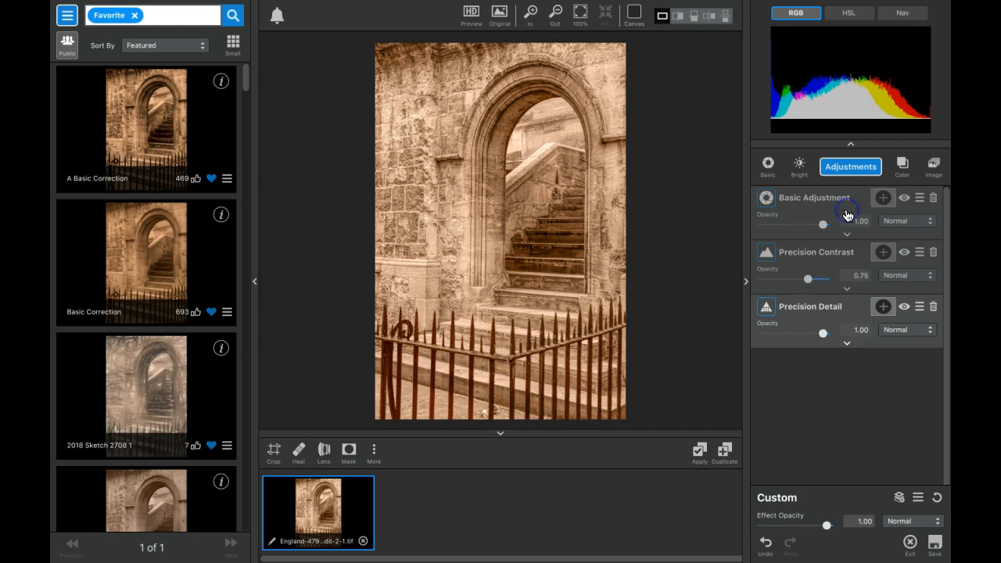
# - Add an Edges adjustment with the Ink Edges preset and set its opacity to 0.43
pyautogui.click(850, 166)
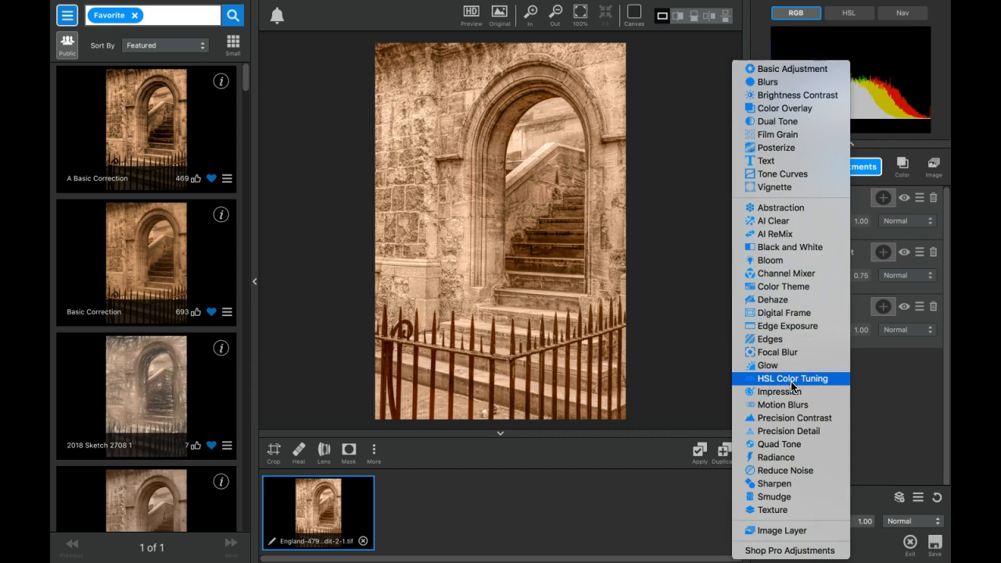
pyautogui.click(790, 341)
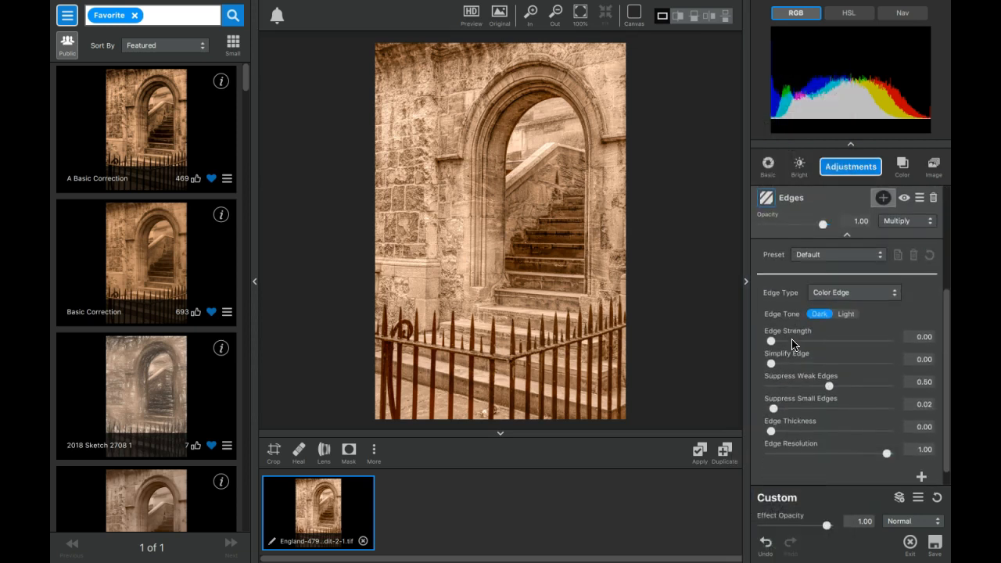
pyautogui.click(877, 256)
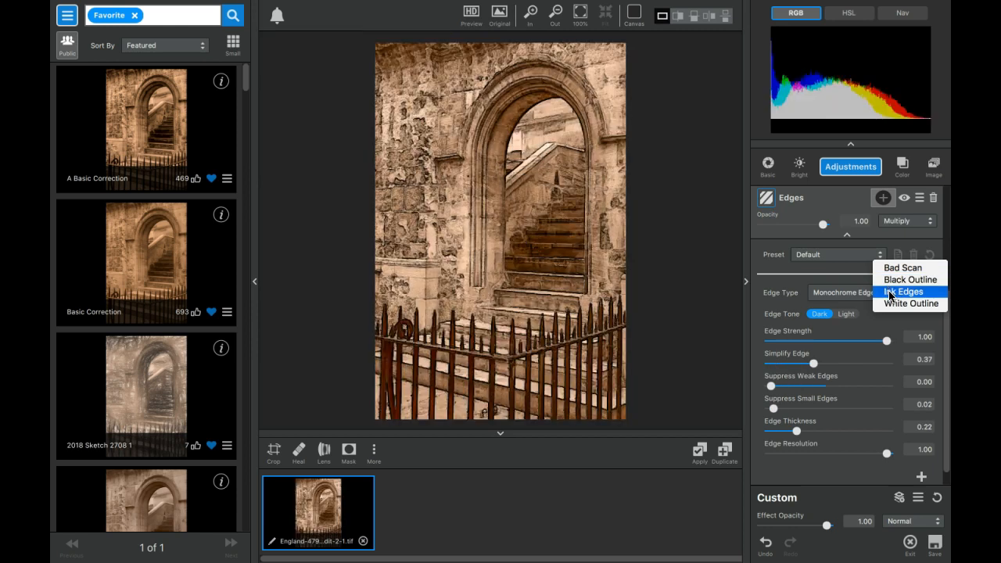
pyautogui.click(889, 292)
pyautogui.click(907, 255)
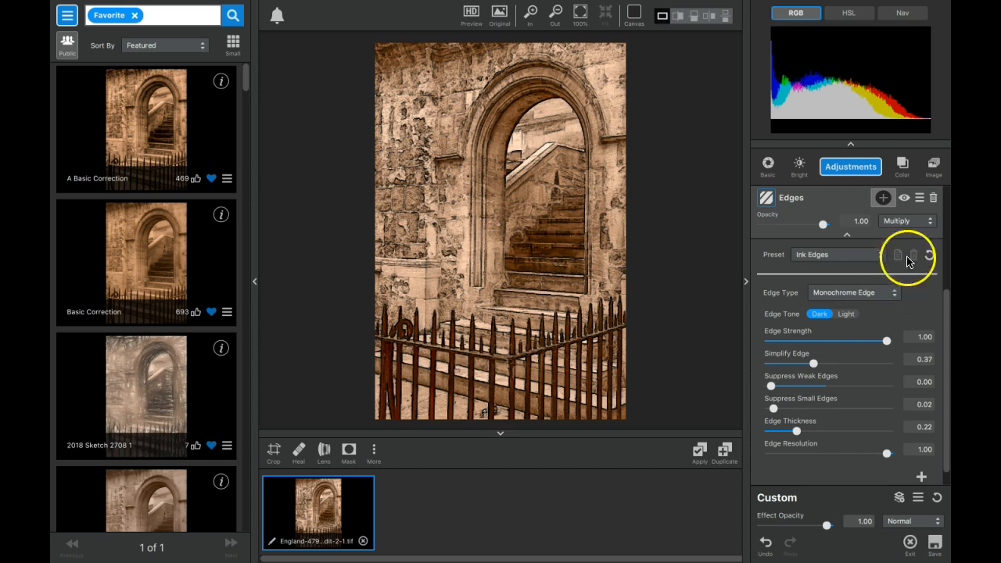
pyautogui.moveTo(822, 224); pyautogui.dragTo(789, 225)
pyautogui.moveTo(942, 284); pyautogui.dragTo(943, 235)
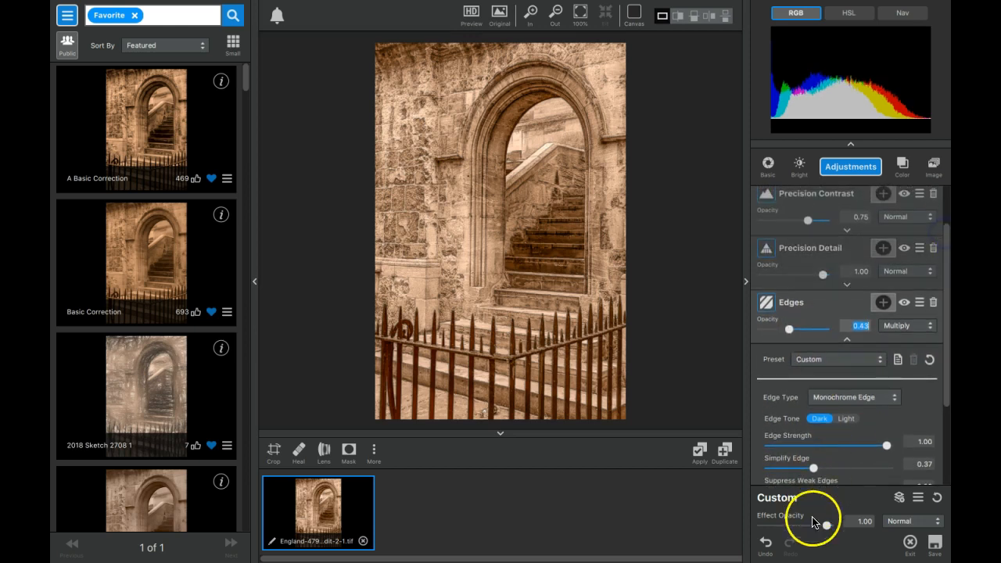
# - Try the overall effect opacity, leave it at 1.00, and apply the stacked adjustments to the image
pyautogui.moveTo(826, 529)
pyautogui.mouseDown()
pyautogui.moveTo(785, 522)
pyautogui.moveTo(835, 524)
pyautogui.mouseUp()
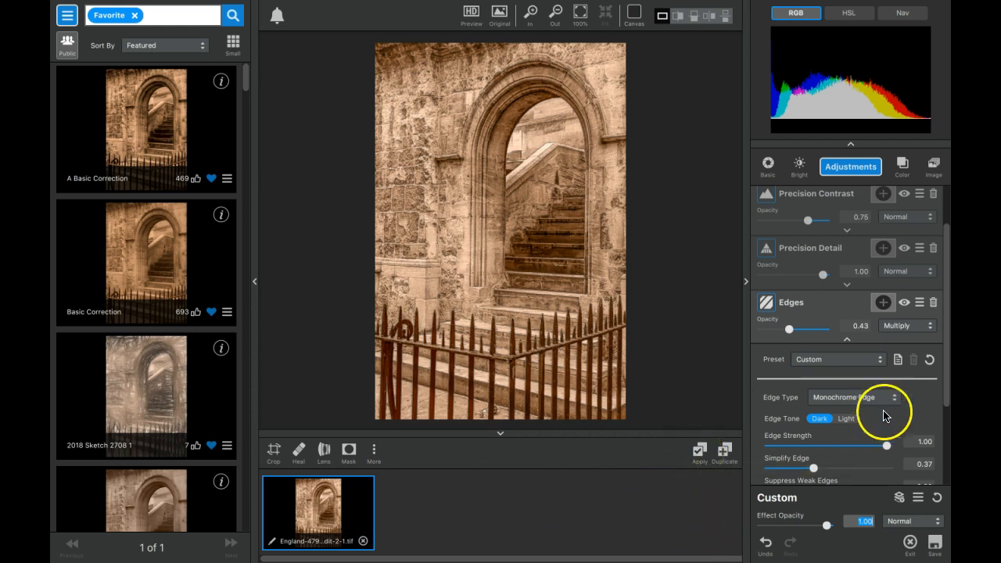
pyautogui.click(848, 337)
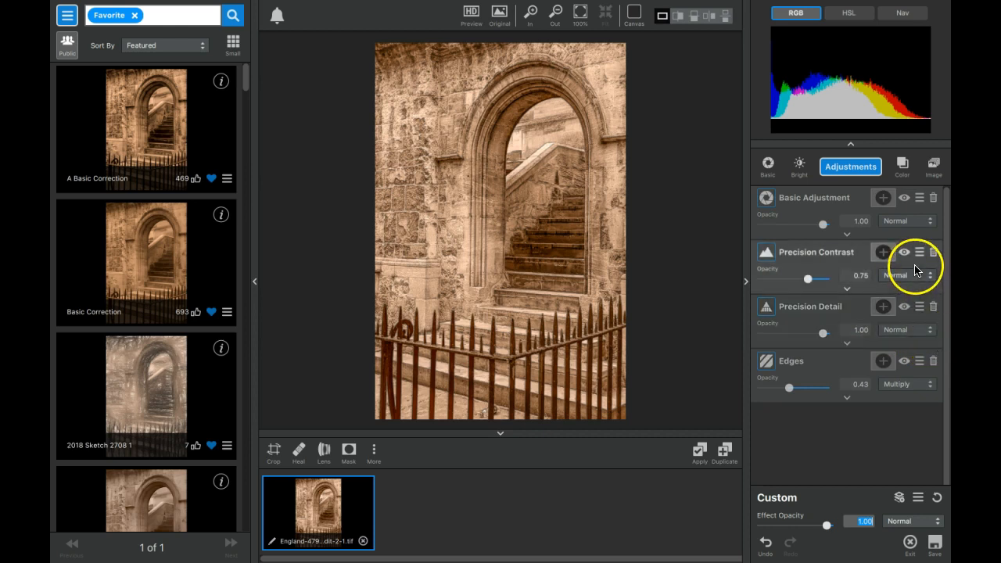
pyautogui.click(700, 449)
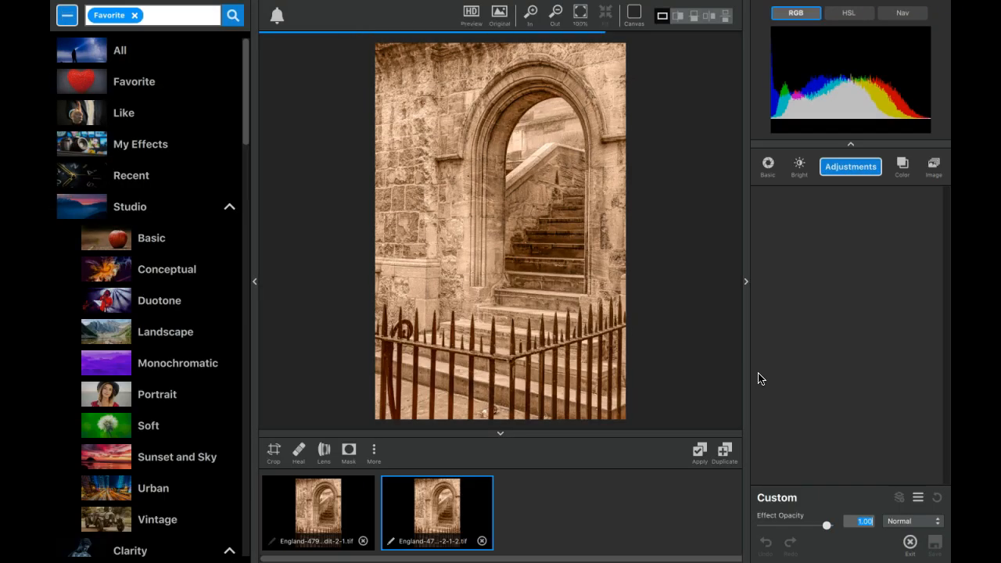
# - Add a Basic Adjustment with a luminosity mask sampled from the dark stairway inside the arch
pyautogui.click(851, 172)
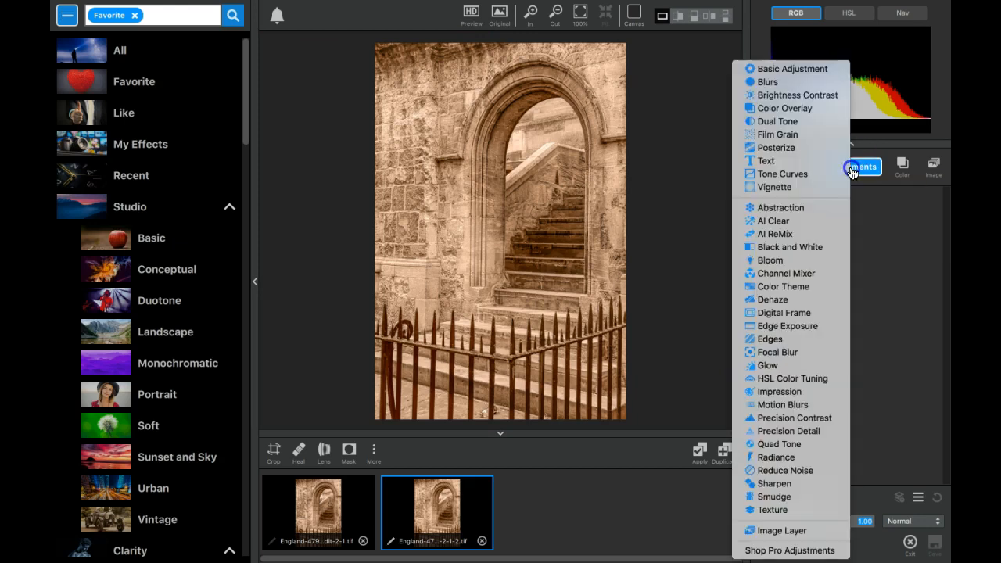
pyautogui.click(794, 70)
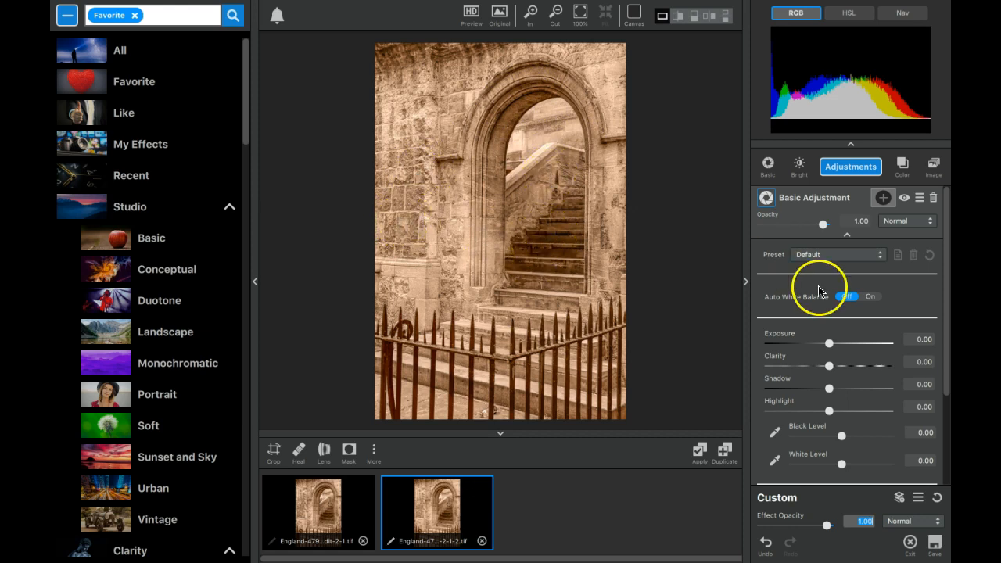
pyautogui.click(883, 200)
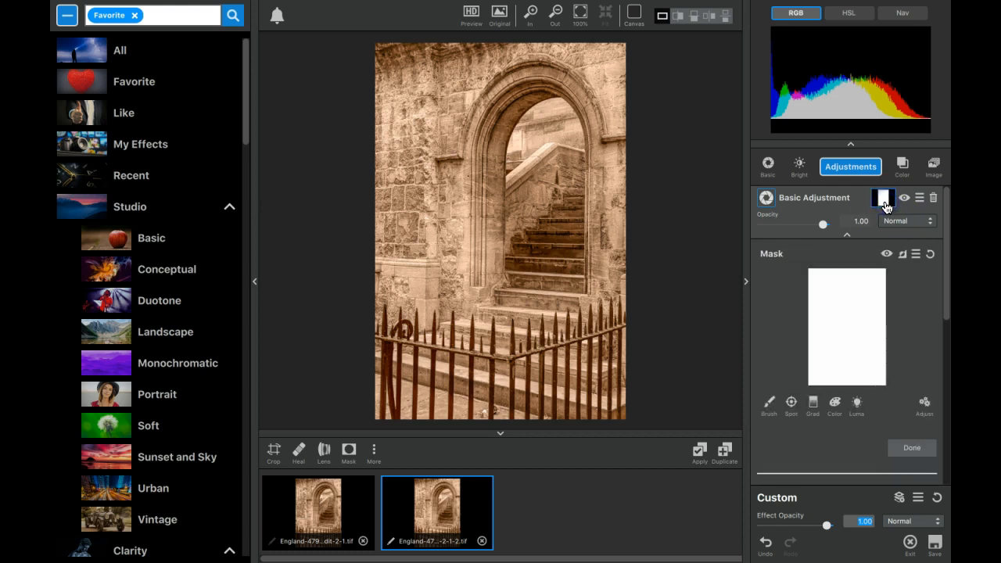
pyautogui.click(855, 404)
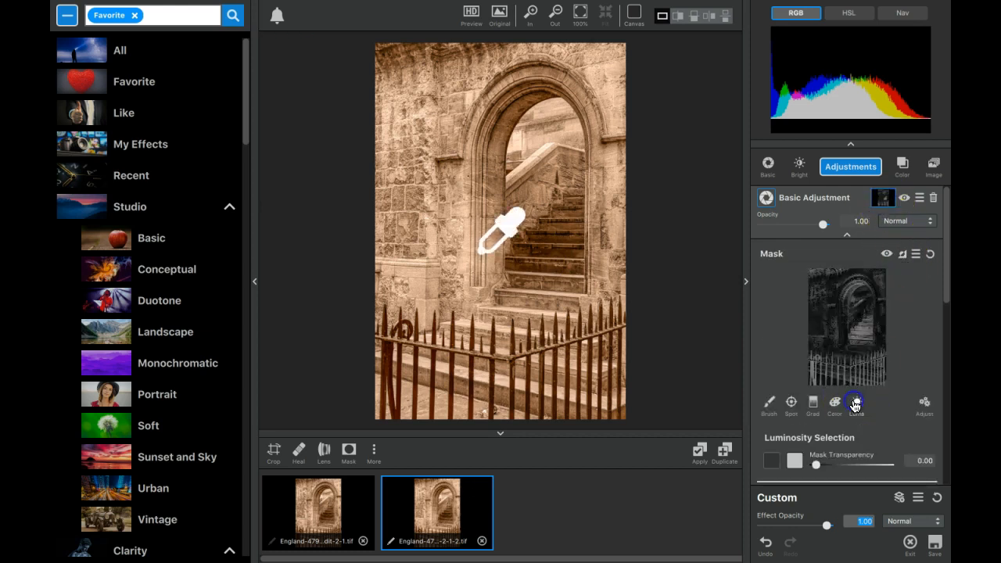
pyautogui.click(535, 263)
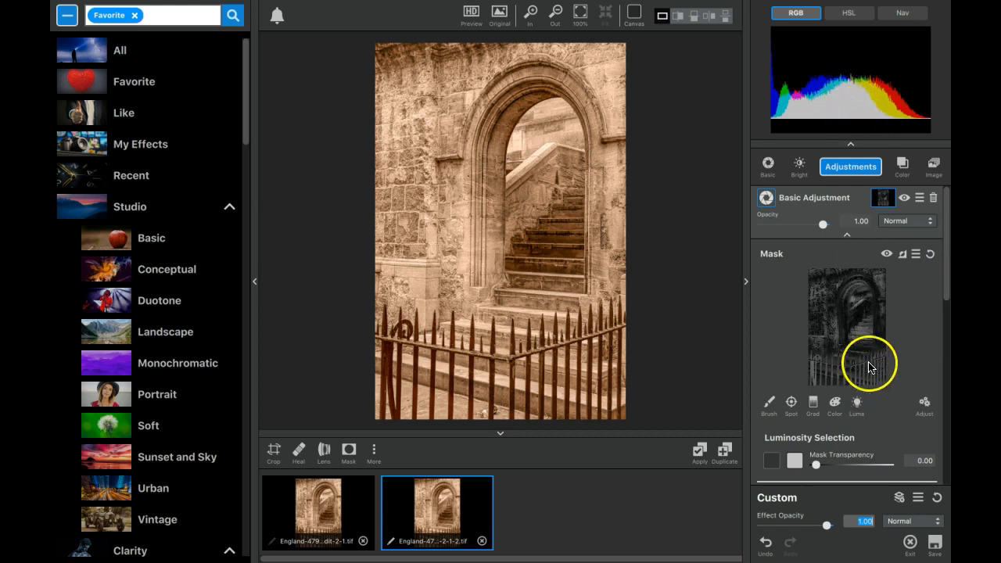
# - Set the luminosity mask's Luminosity to 0.10 and Range to 0.22, with the histogram hidden
pyautogui.click(850, 146)
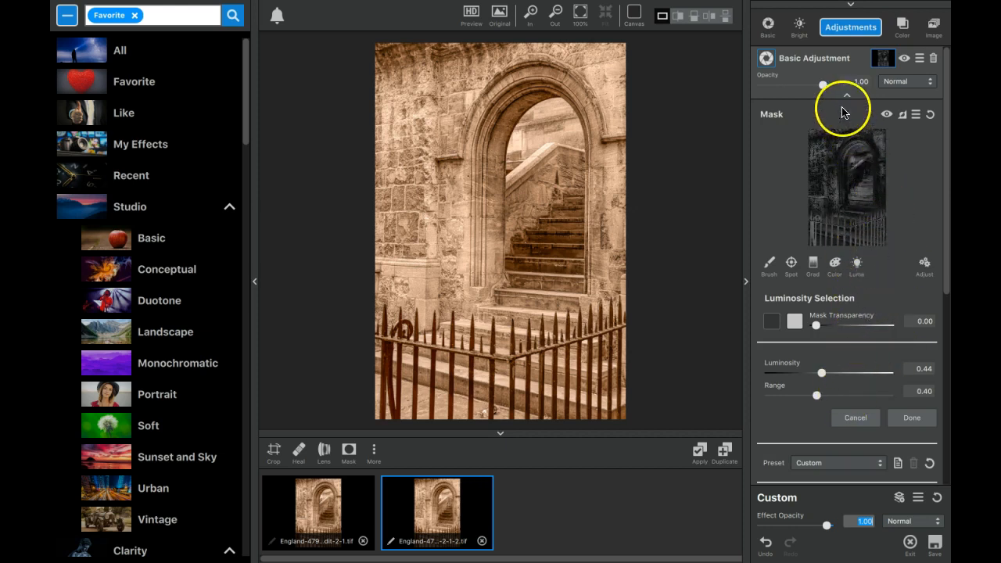
pyautogui.click(851, 5)
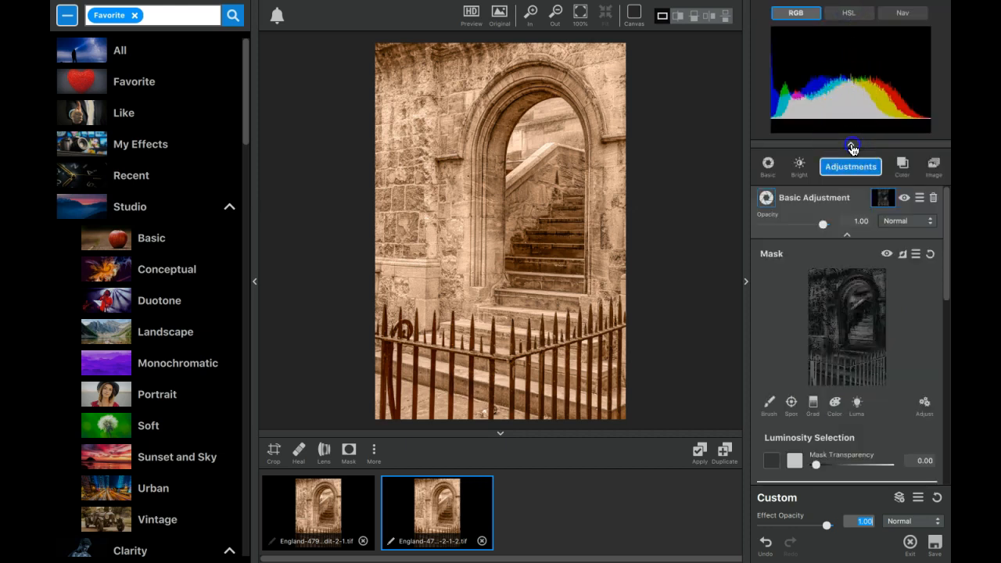
pyautogui.click(851, 144)
pyautogui.click(873, 195)
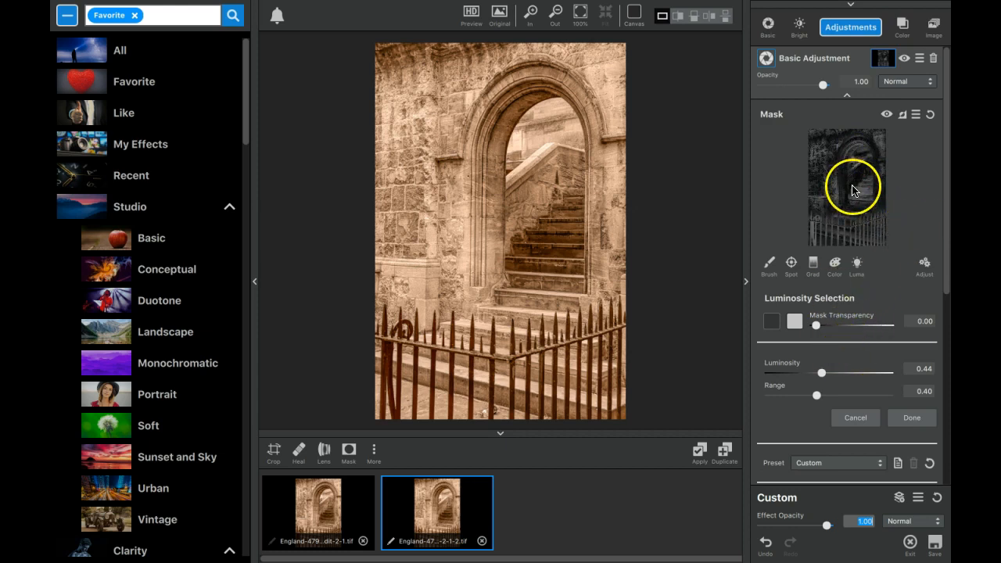
pyautogui.click(821, 373)
pyautogui.moveTo(821, 373); pyautogui.dragTo(793, 376)
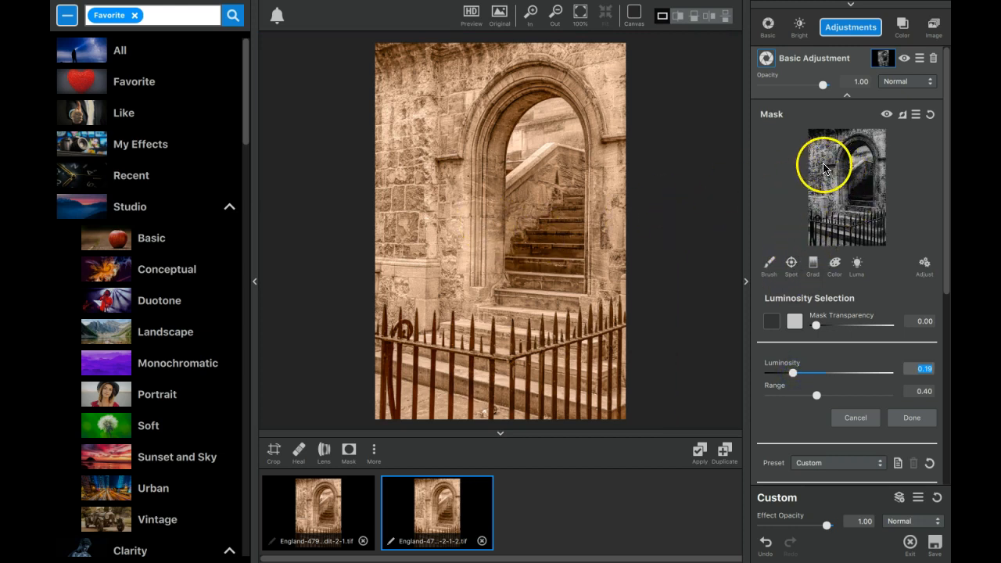
pyautogui.moveTo(791, 376); pyautogui.dragTo(795, 399)
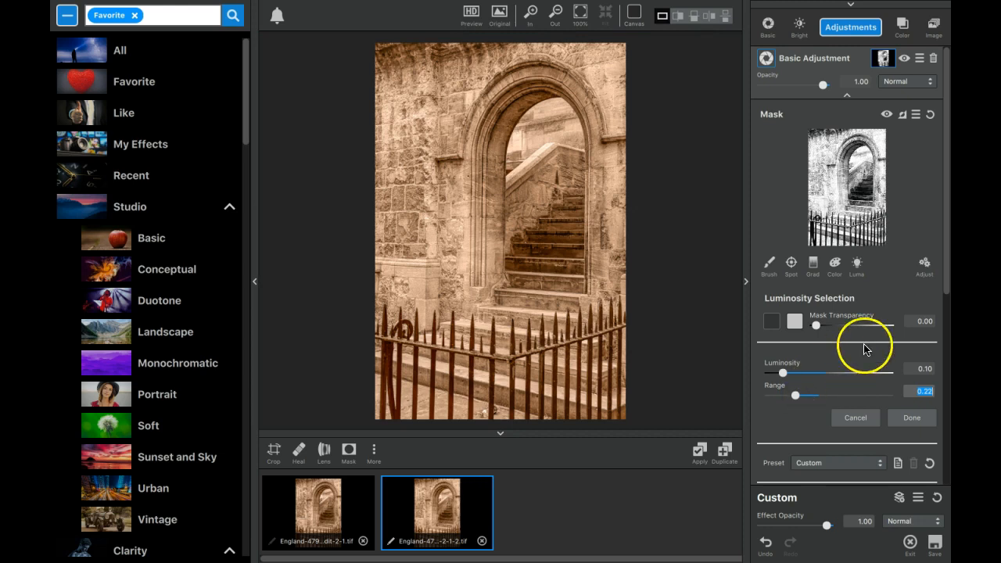
# - Adjust the mask to Contrast 1.39 and Density 0.10, and invert it
pyautogui.click(924, 265)
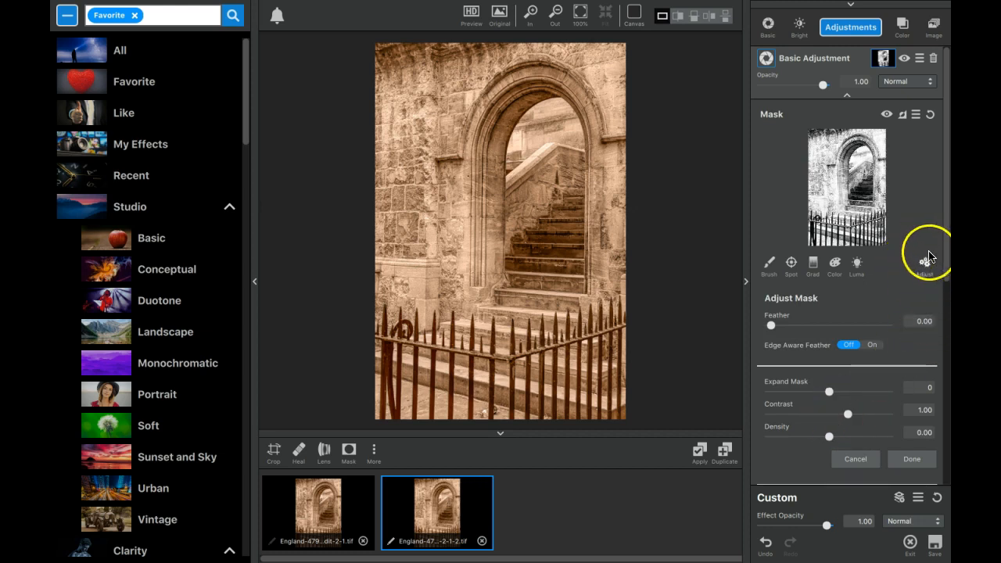
pyautogui.moveTo(848, 414); pyautogui.dragTo(835, 437)
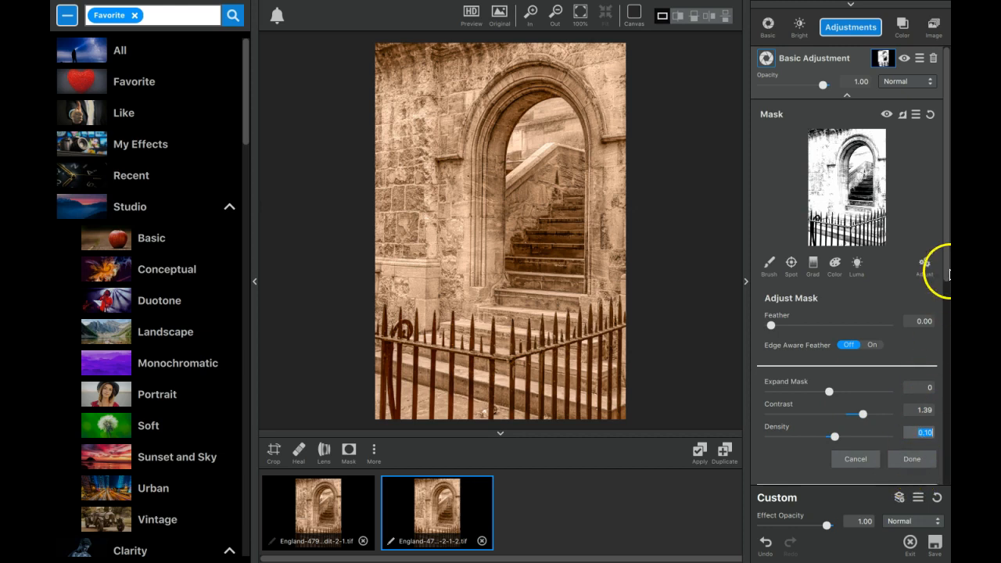
pyautogui.moveTo(948, 275)
pyautogui.mouseDown()
pyautogui.moveTo(937, 380)
pyautogui.moveTo(945, 258)
pyautogui.mouseUp()
pyautogui.click(905, 118)
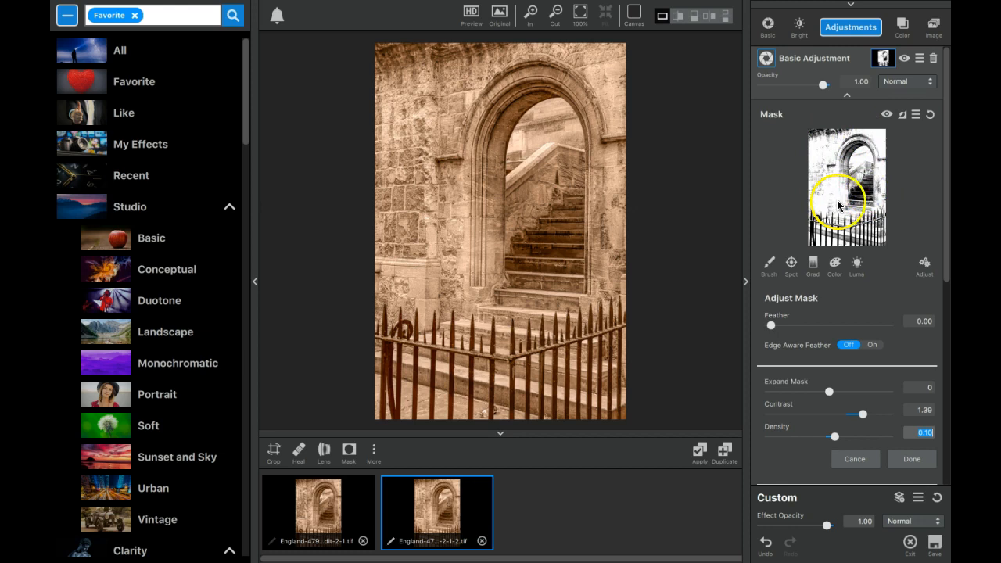
pyautogui.click(905, 116)
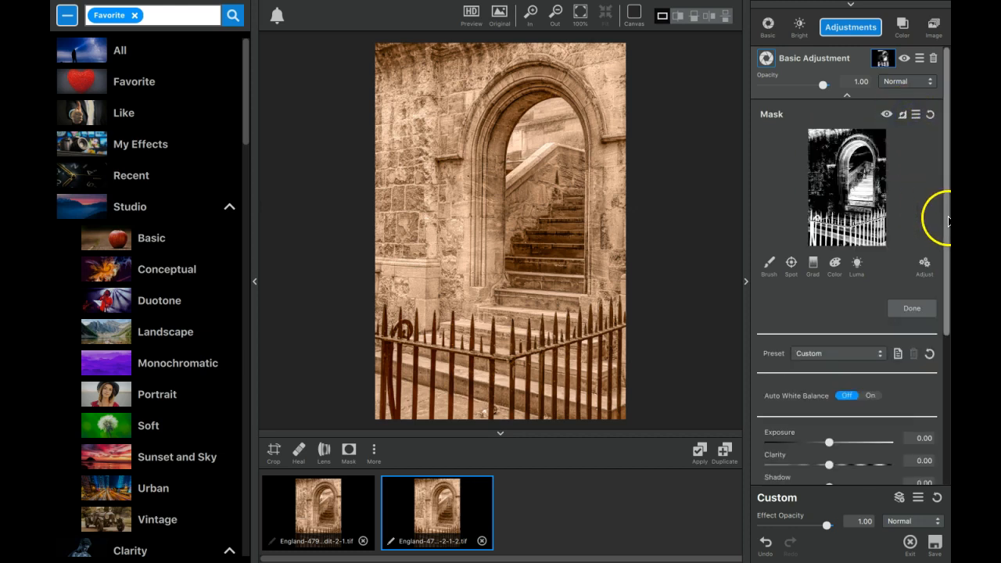
# - Set the masked adjustment's Black Level to -0.25 and Shadow to 0.32, and compare the result with the original image
pyautogui.moveTo(945, 221); pyautogui.dragTo(945, 231)
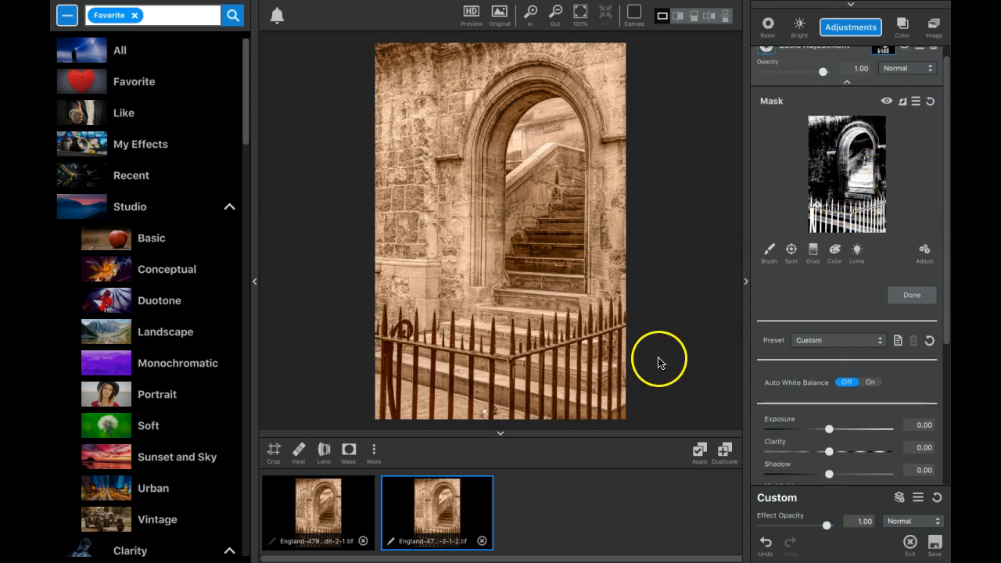
pyautogui.moveTo(943, 331); pyautogui.dragTo(930, 416)
pyautogui.moveTo(841, 395); pyautogui.dragTo(842, 398)
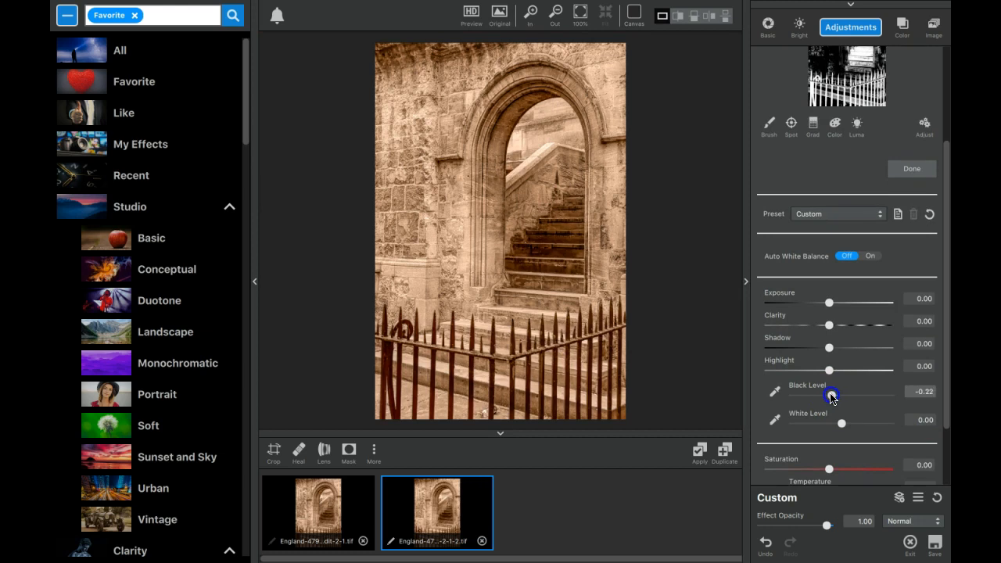
pyautogui.moveTo(829, 396); pyautogui.dragTo(772, 396)
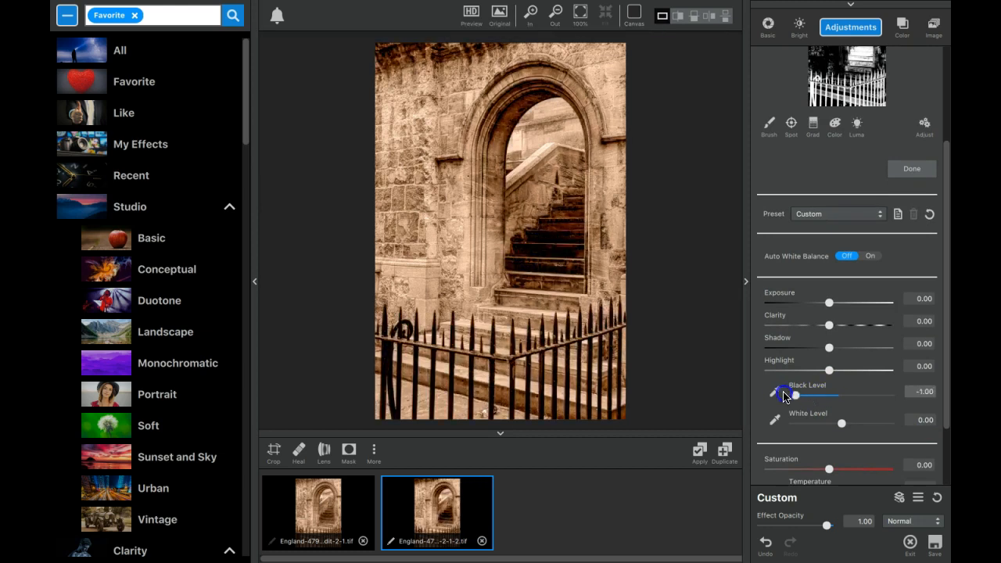
pyautogui.moveTo(803, 397); pyautogui.dragTo(829, 396)
pyautogui.moveTo(829, 347)
pyautogui.mouseDown()
pyautogui.moveTo(850, 346)
pyautogui.moveTo(840, 346)
pyautogui.mouseUp()
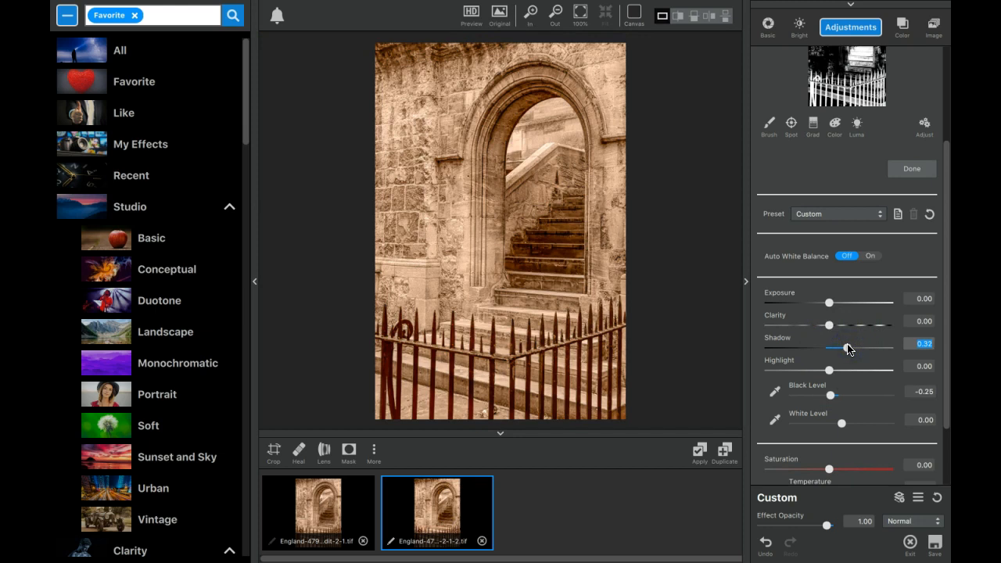
pyautogui.press('\\')
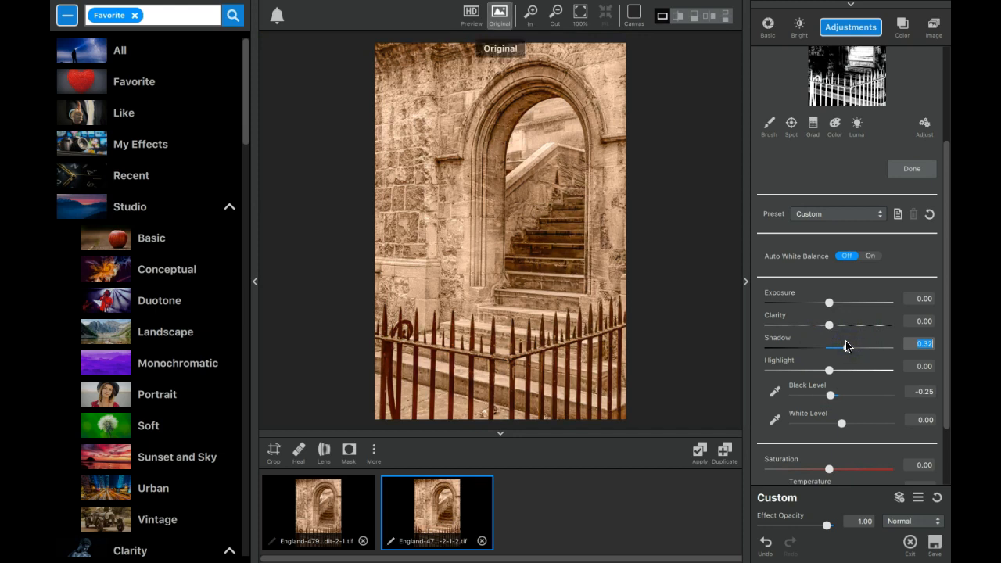
pyautogui.press('\\')
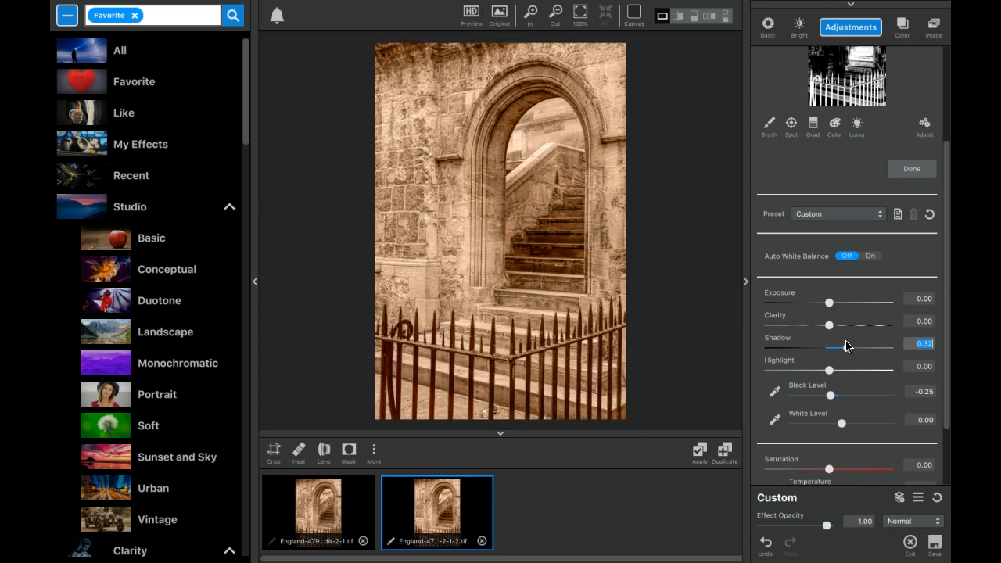
pyautogui.press('\\')
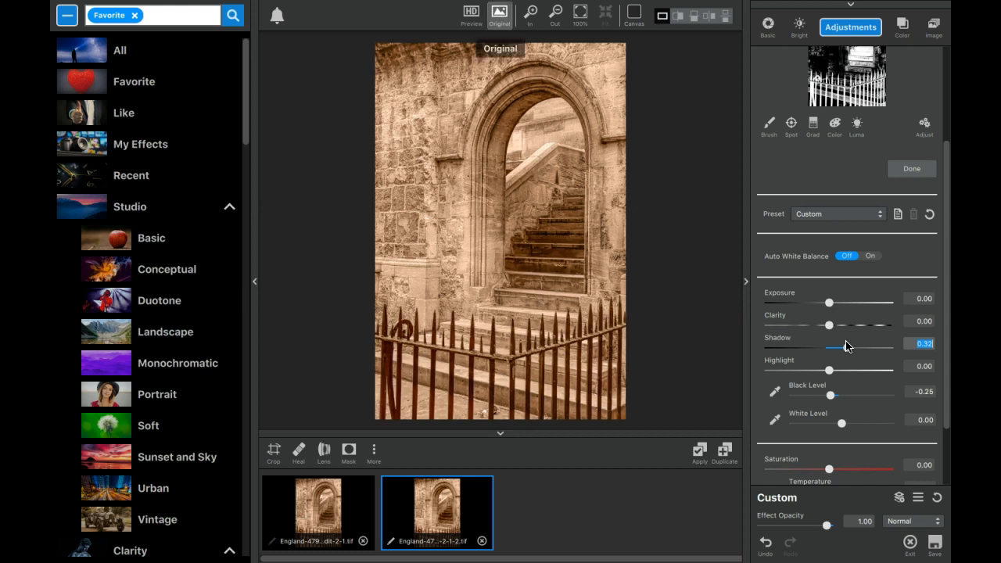
pyautogui.press('\\')
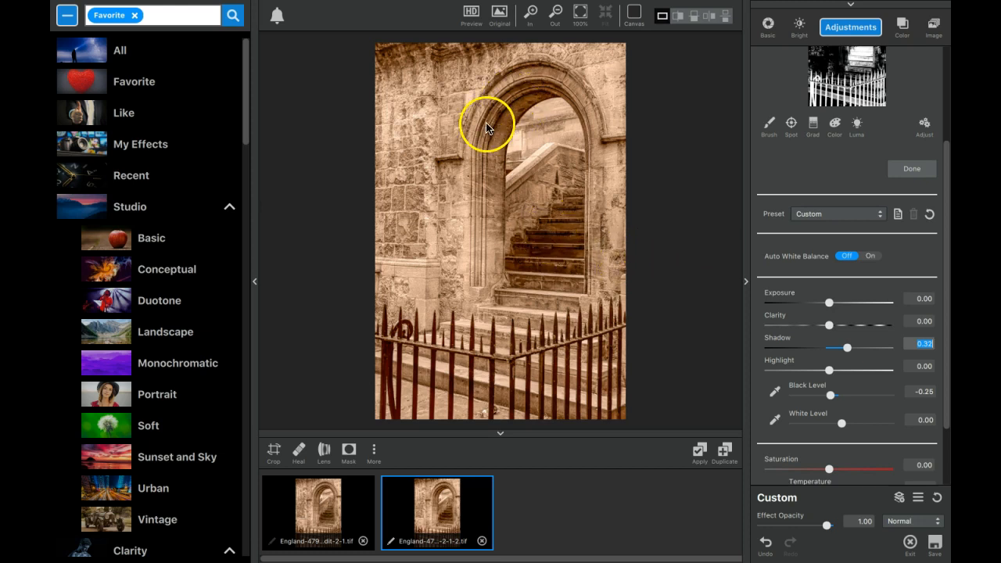
# - Paint over the dark stairs inside the arch with the mask brush at a Mask Transparency of 0.75
pyautogui.moveTo(946, 264); pyautogui.dragTo(946, 215)
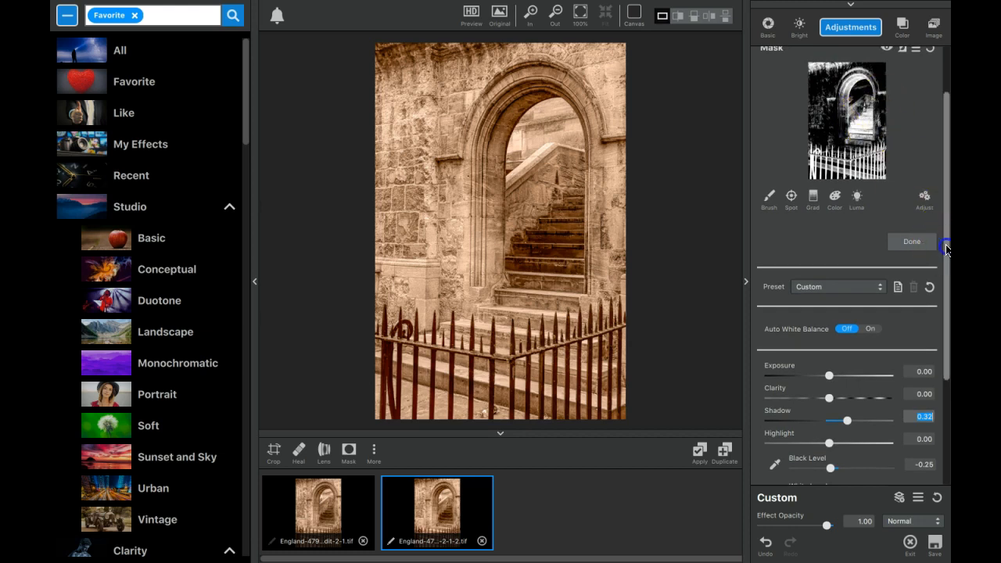
pyautogui.moveTo(946, 249); pyautogui.dragTo(940, 320)
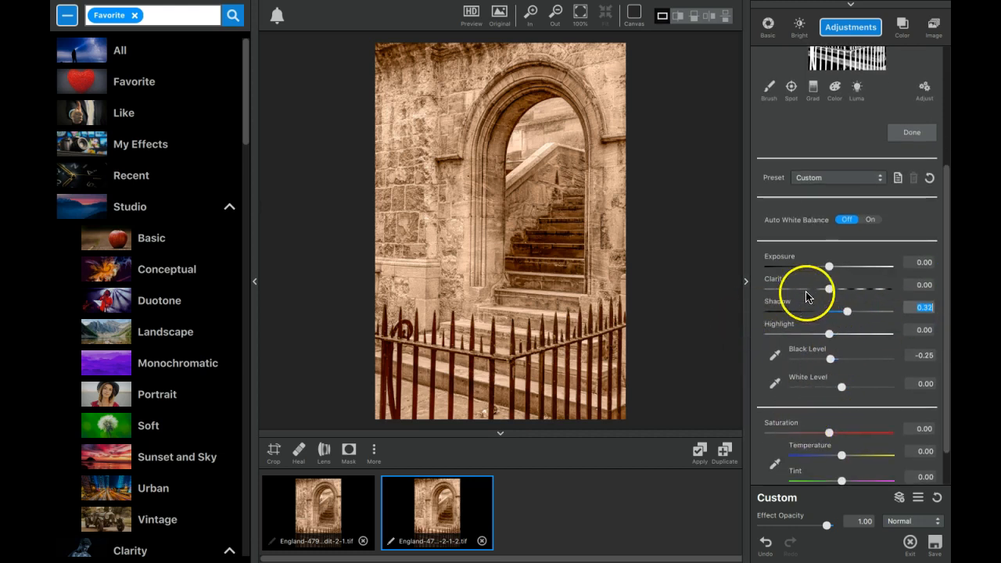
pyautogui.moveTo(940, 256); pyautogui.dragTo(946, 169)
pyautogui.click(768, 209)
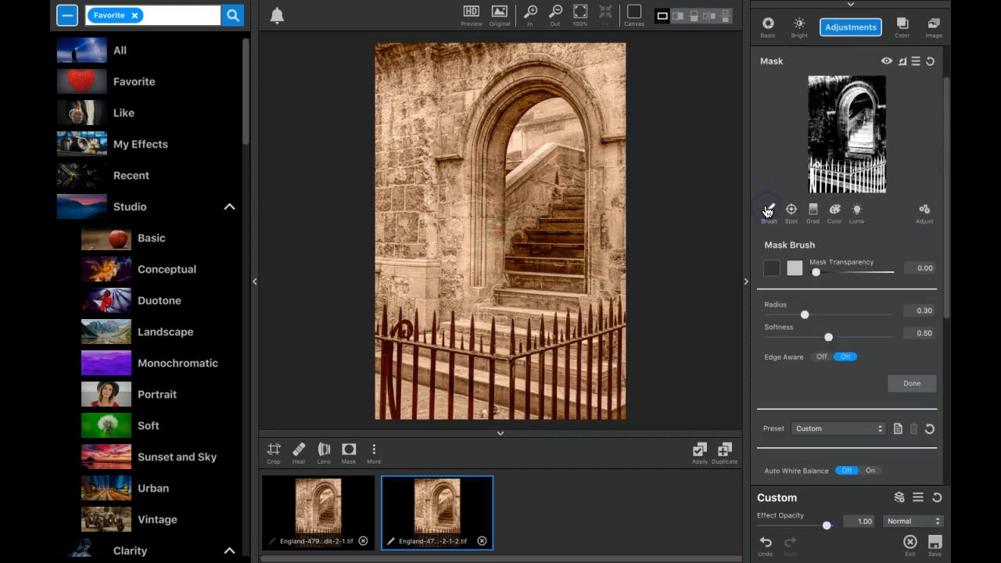
pyautogui.moveTo(851, 275); pyautogui.dragTo(867, 272)
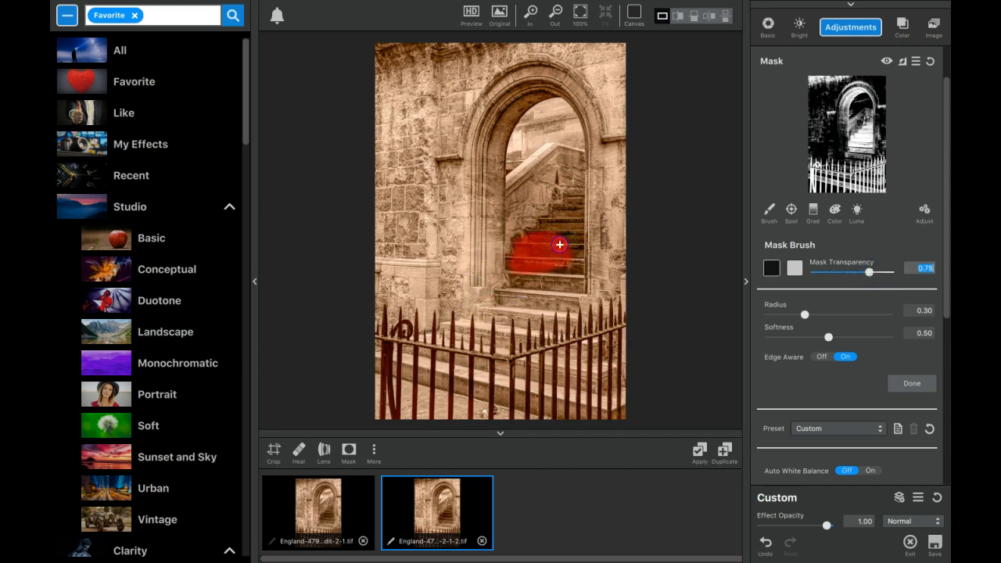
pyautogui.moveTo(567, 219); pyautogui.dragTo(568, 222)
pyautogui.click(583, 259)
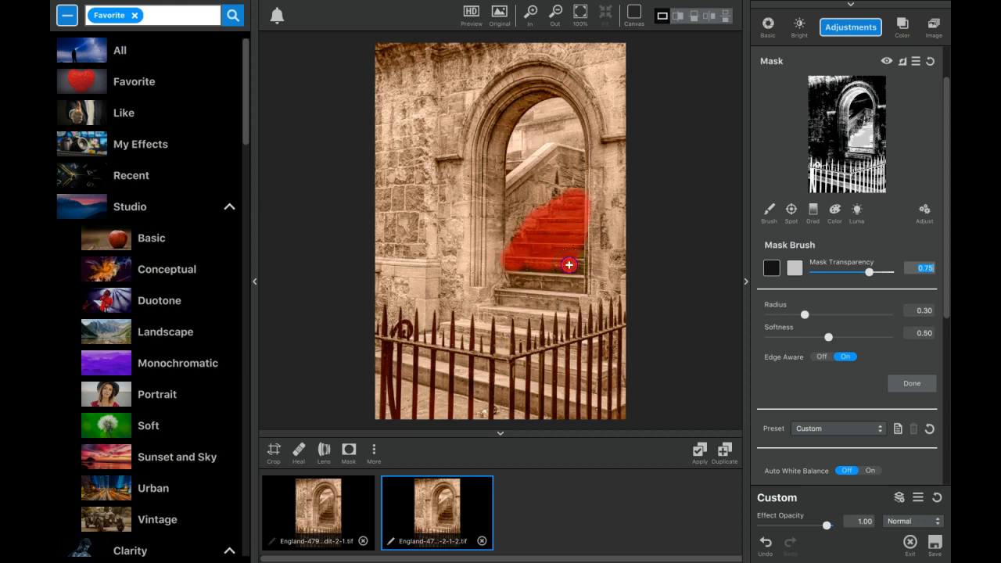
pyautogui.click(593, 288)
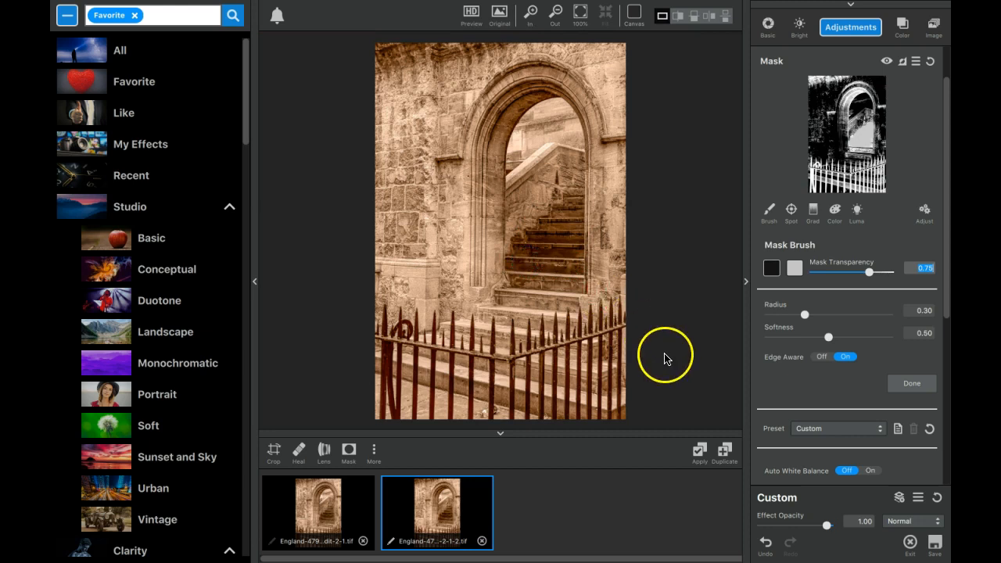
pyautogui.moveTo(500, 125)
pyautogui.mouseDown()
pyautogui.moveTo(543, 96)
pyautogui.moveTo(503, 122)
pyautogui.moveTo(545, 157)
pyautogui.mouseUp()
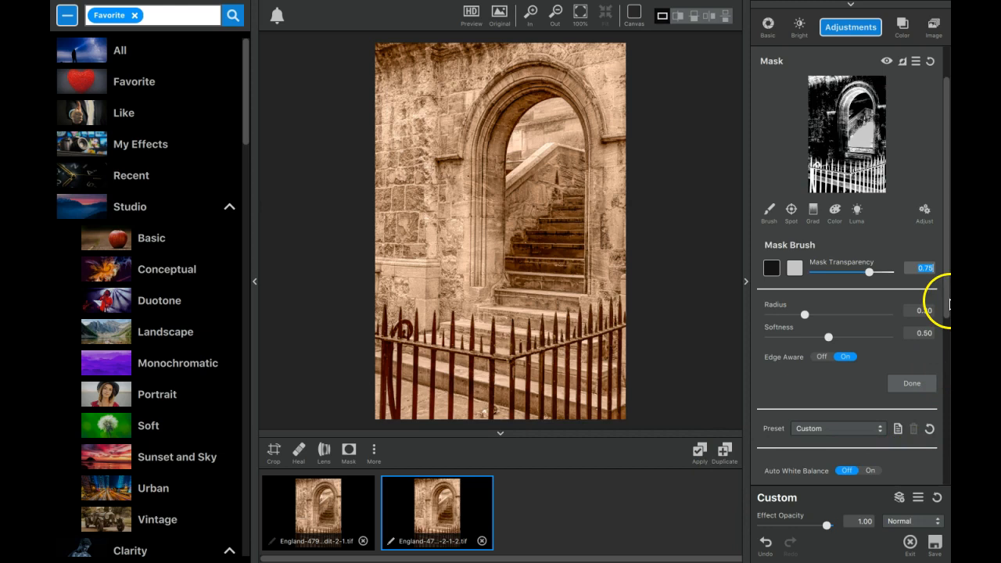
# - Add a second Basic Adjustment with a luminosity mask sampled from the wall beside the arch, using Luminosity 0.88 and Range 0.25
pyautogui.click(855, 29)
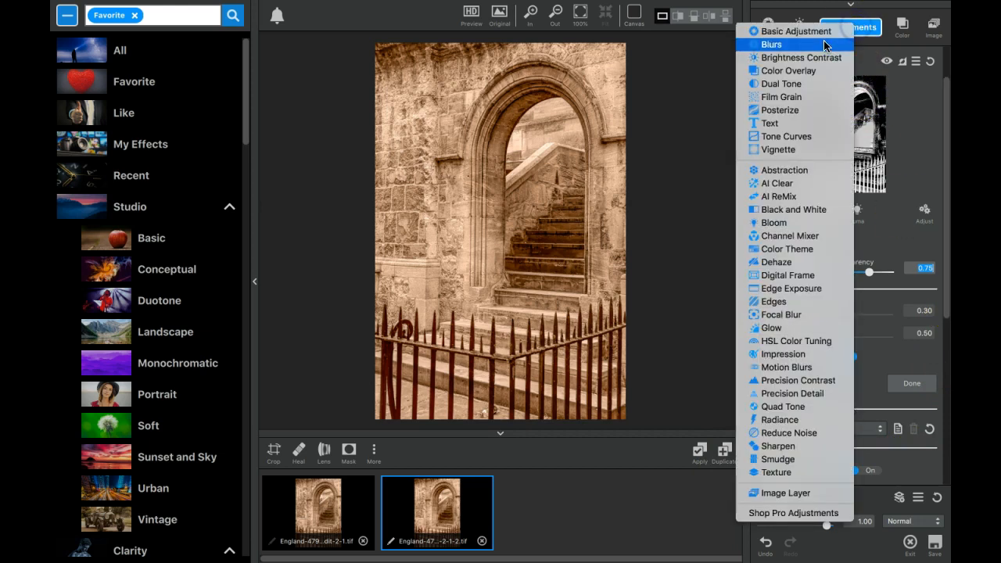
pyautogui.click(823, 32)
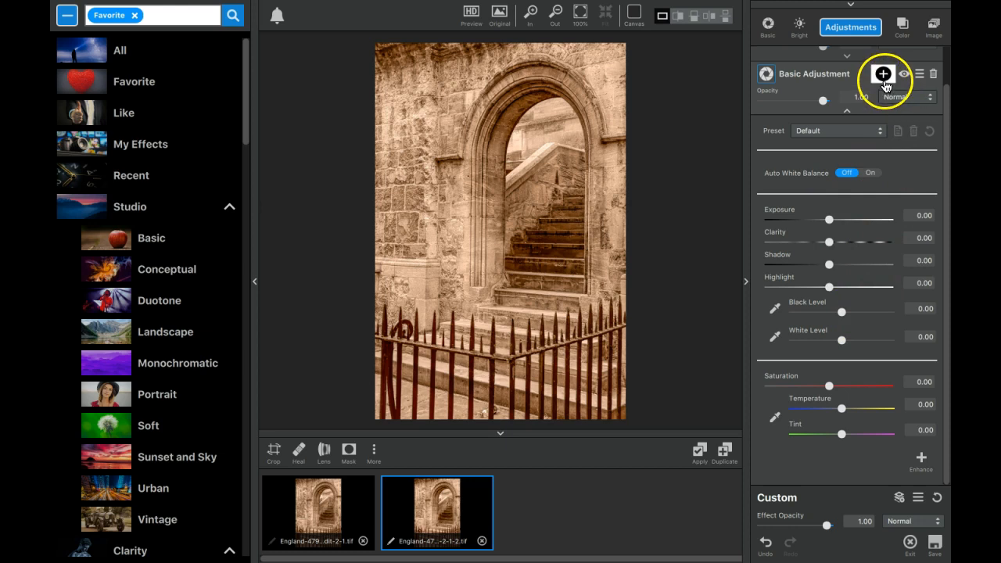
pyautogui.click(883, 76)
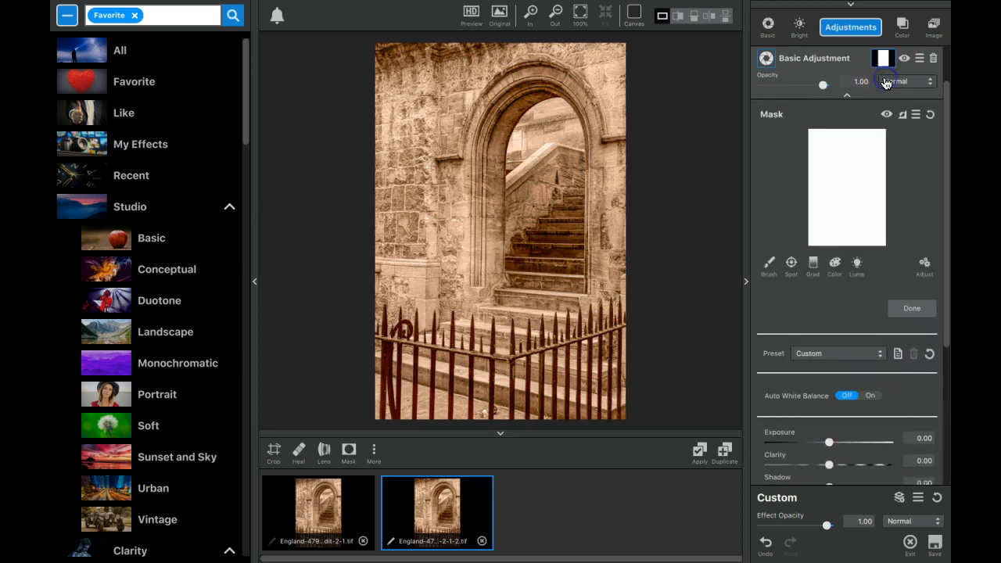
pyautogui.click(854, 264)
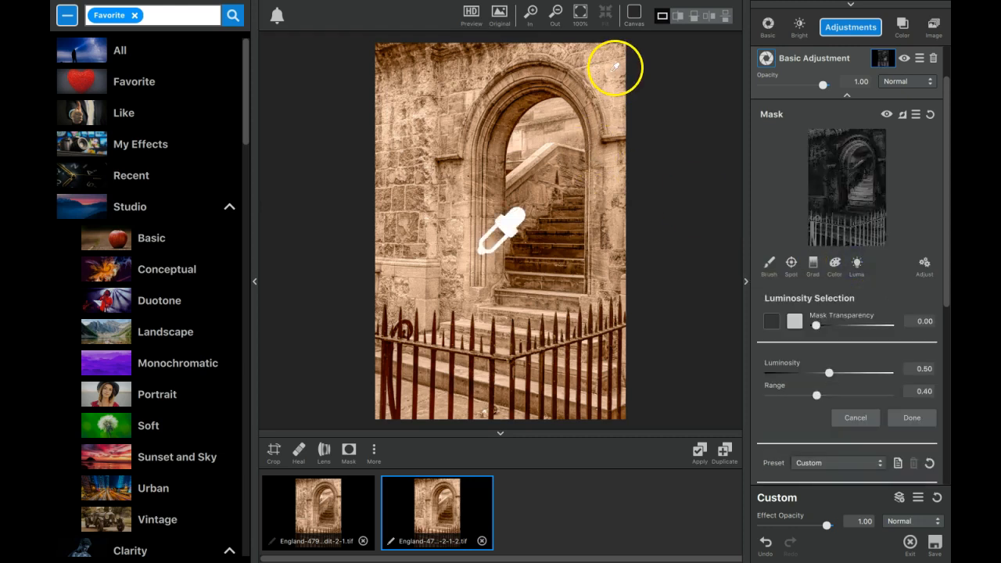
pyautogui.click(416, 269)
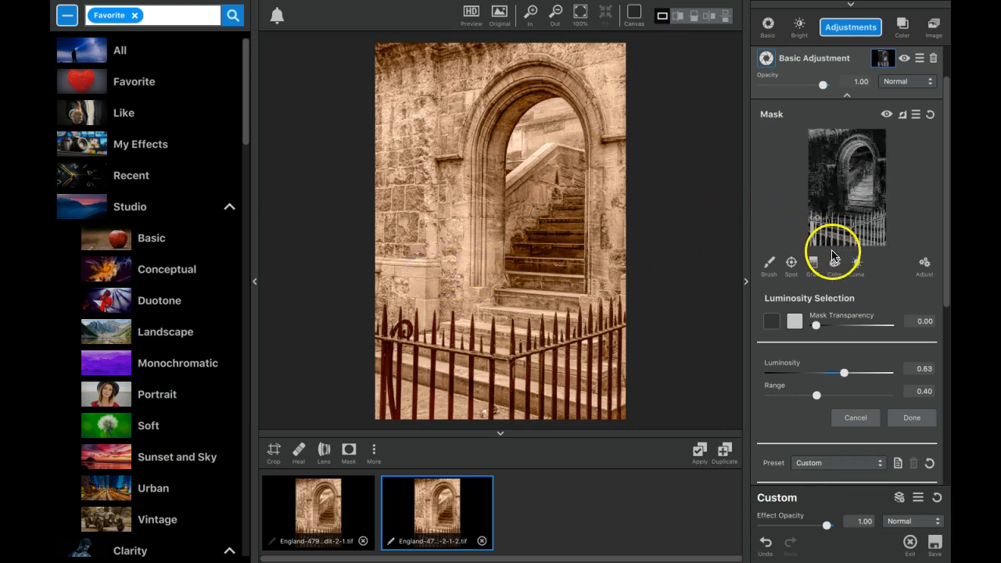
pyautogui.moveTo(841, 375); pyautogui.dragTo(872, 373)
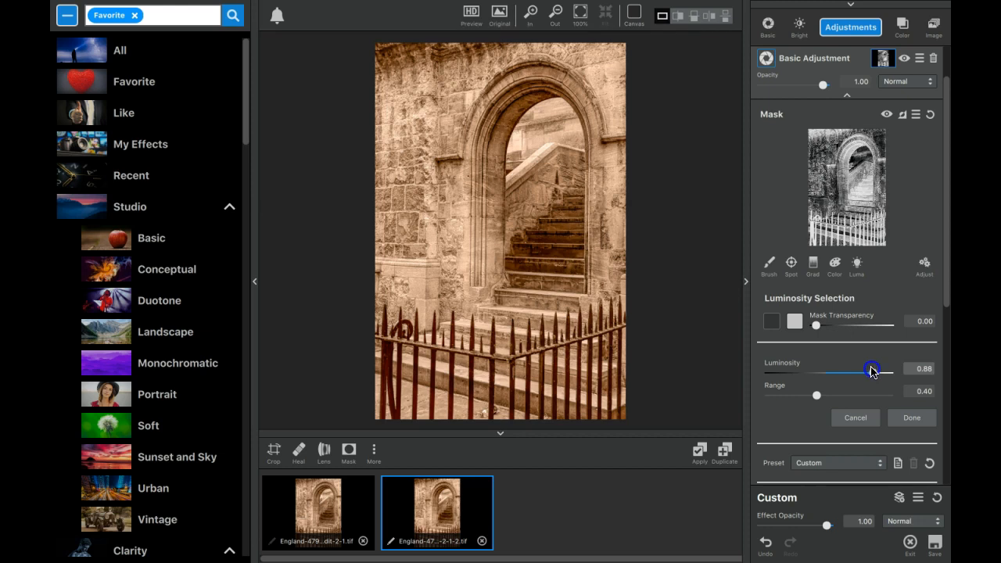
pyautogui.moveTo(819, 398); pyautogui.dragTo(803, 398)
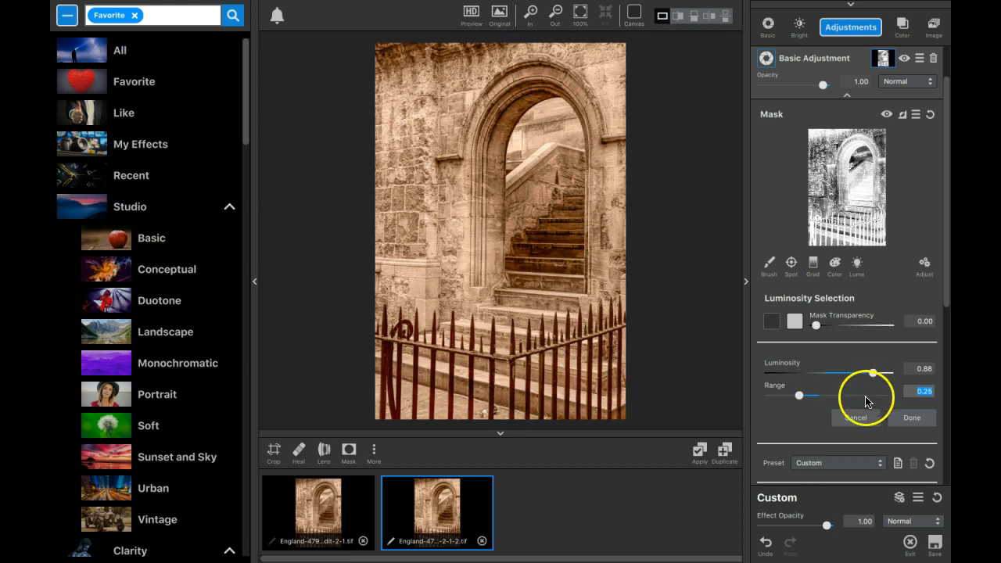
# - Set the second Basic Adjustment's Clarity to 0.12, White Level to -0.14 and Highlight to 0.83
pyautogui.moveTo(947, 299); pyautogui.dragTo(925, 425)
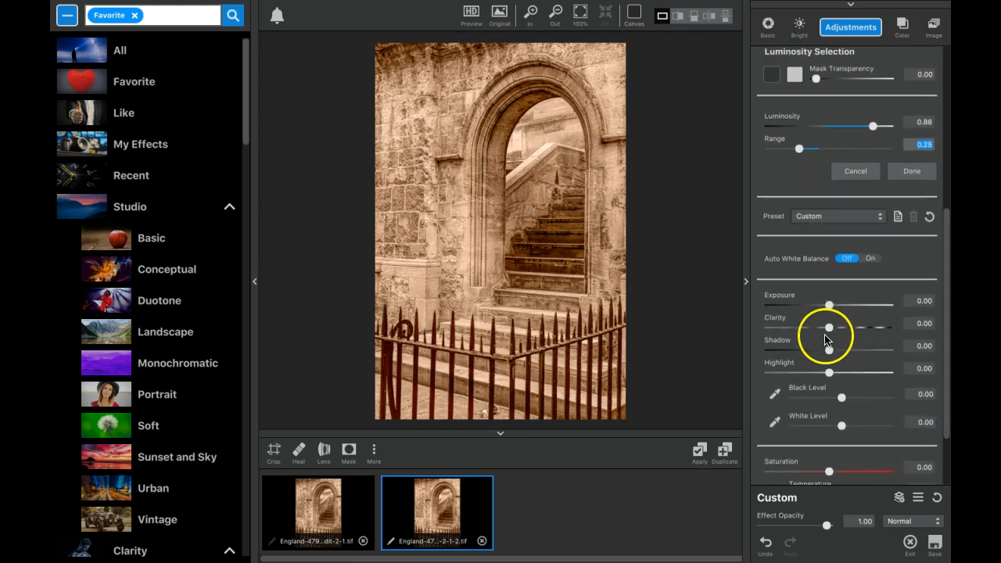
pyautogui.moveTo(829, 329); pyautogui.dragTo(835, 329)
pyautogui.moveTo(841, 425)
pyautogui.mouseDown()
pyautogui.moveTo(850, 426)
pyautogui.moveTo(835, 427)
pyautogui.mouseUp()
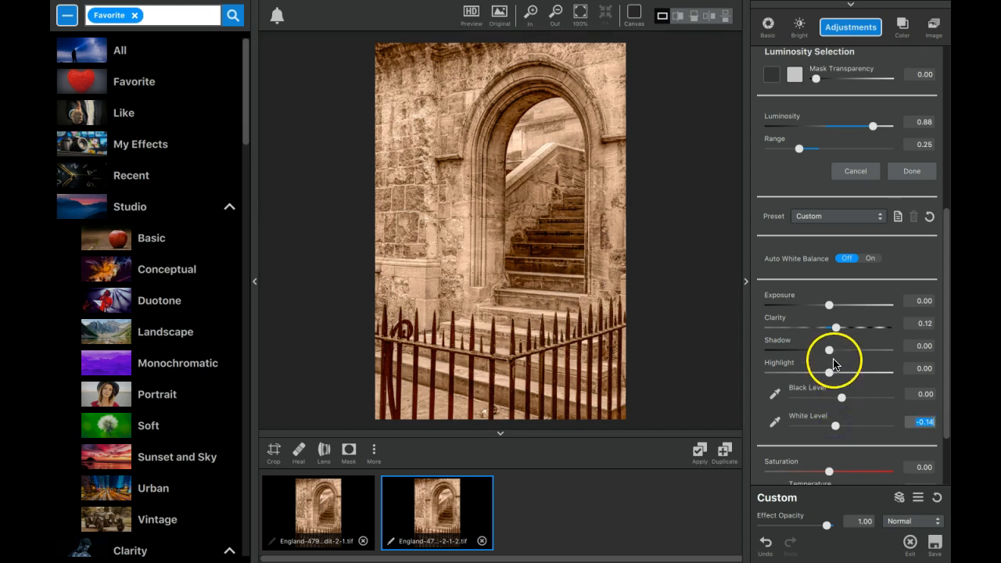
pyautogui.moveTo(830, 373); pyautogui.dragTo(877, 372)
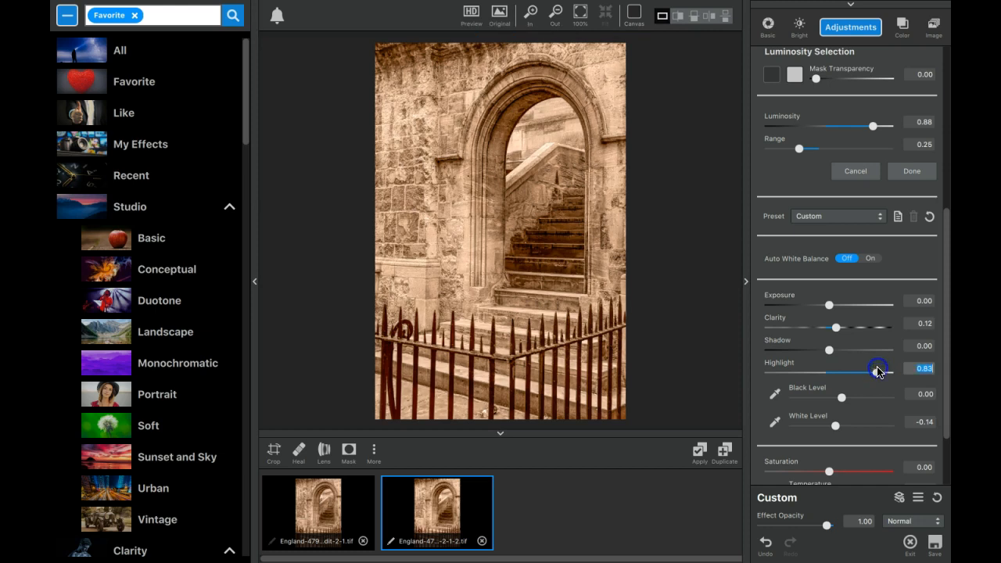
pyautogui.moveTo(944, 353); pyautogui.dragTo(938, 241)
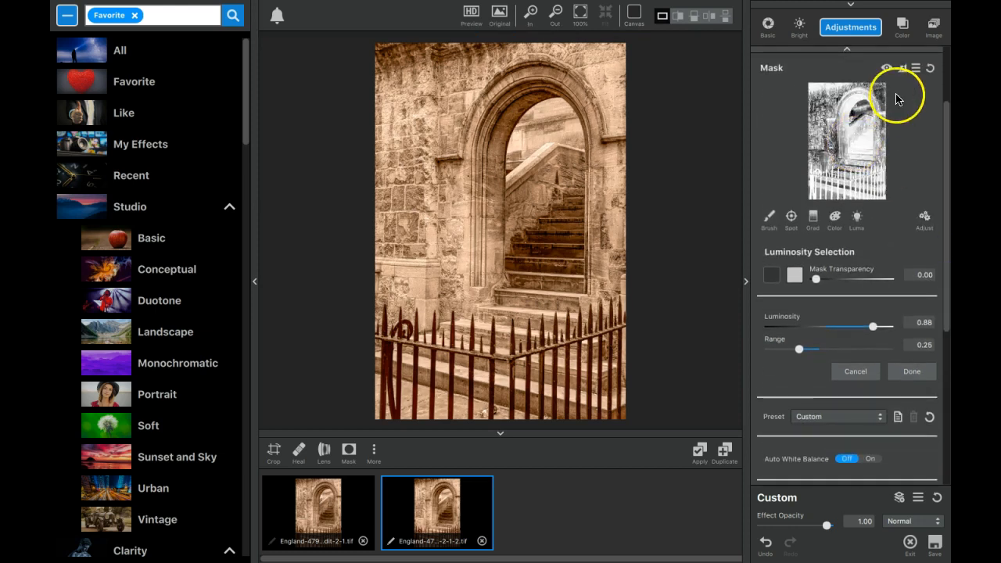
# - Invert the luminosity mask of the second Basic Adjustment and review its tone settings
pyautogui.click(899, 68)
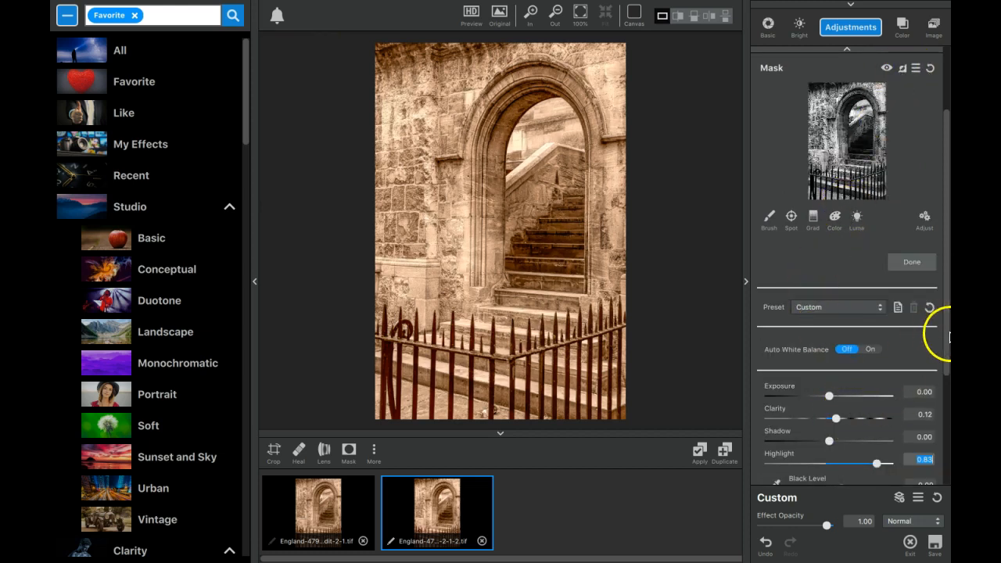
pyautogui.moveTo(945, 336); pyautogui.dragTo(942, 384)
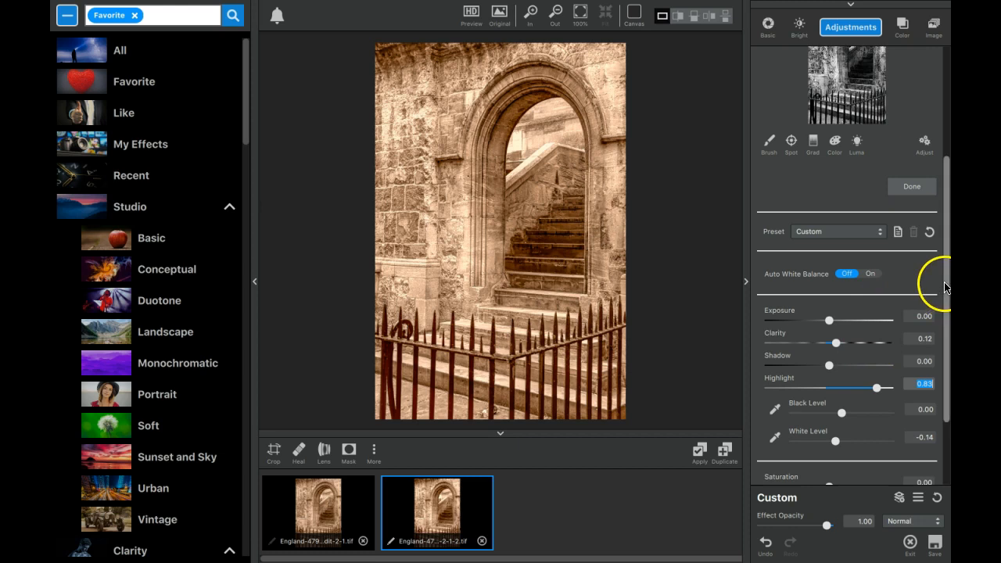
pyautogui.moveTo(943, 287); pyautogui.dragTo(945, 143)
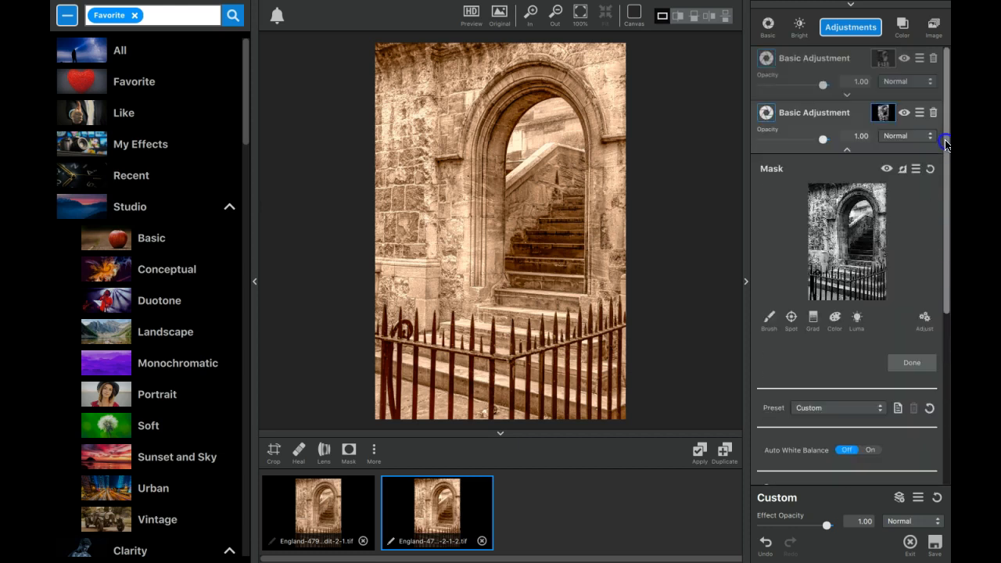
# - Compare the photo with the Basic Adjustments switched off and on again, and apply both adjustments to the image
pyautogui.click(904, 114)
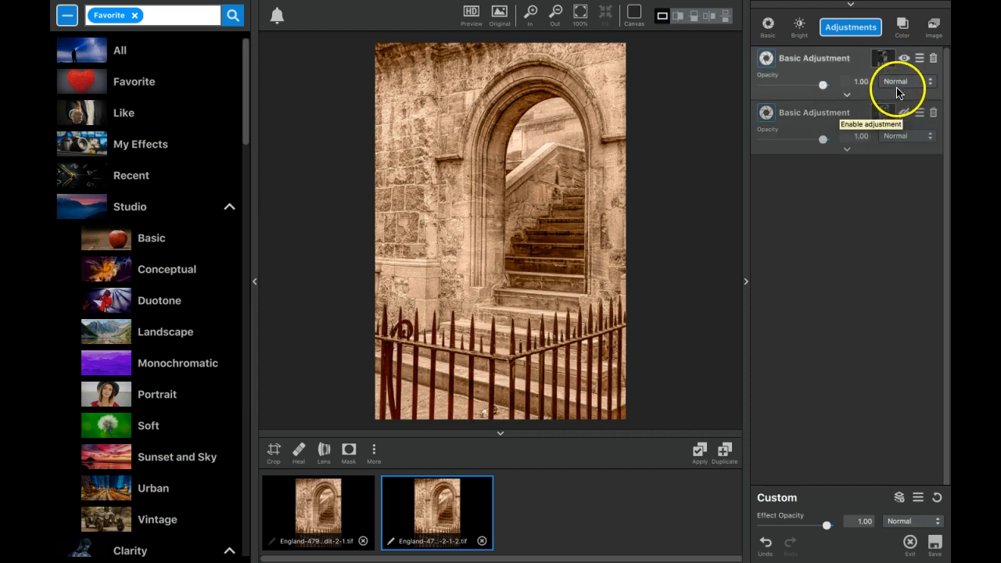
pyautogui.click(905, 60)
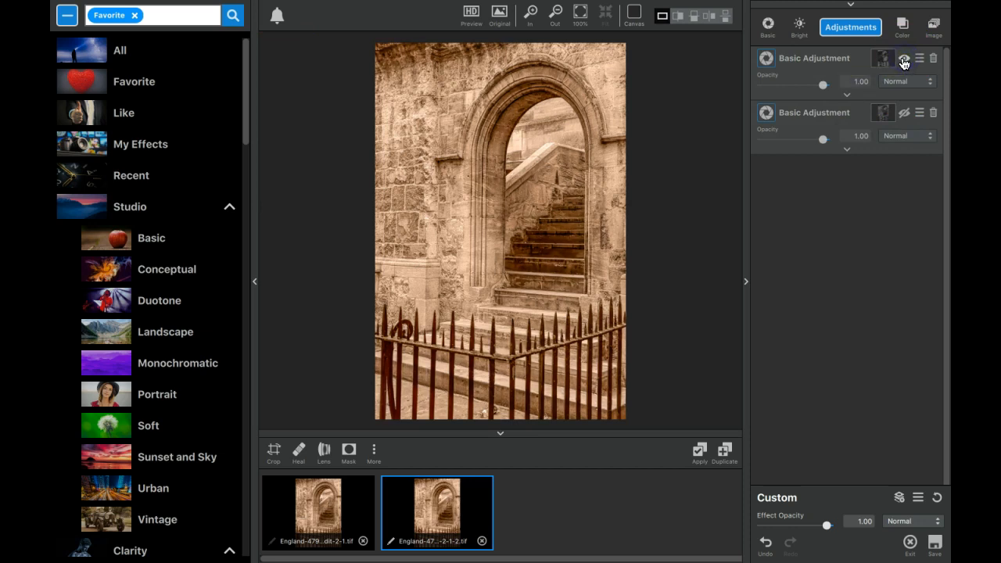
pyautogui.click(904, 113)
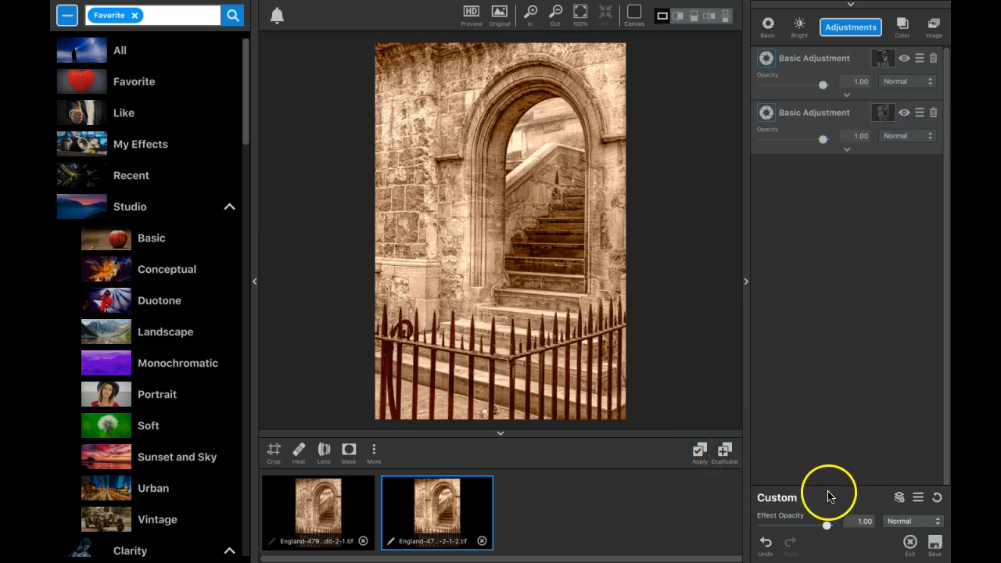
pyautogui.click(699, 451)
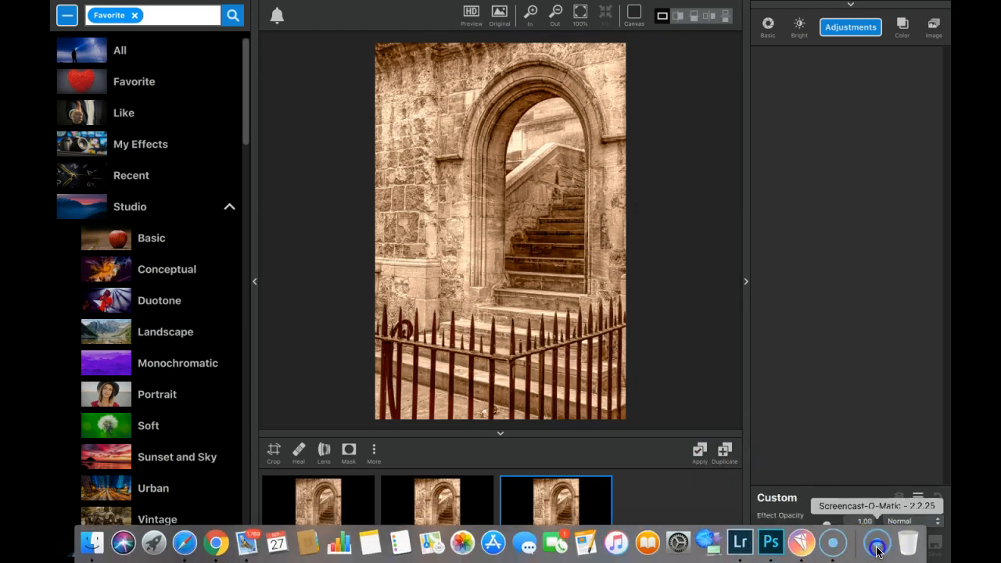
pyautogui.click(876, 551)
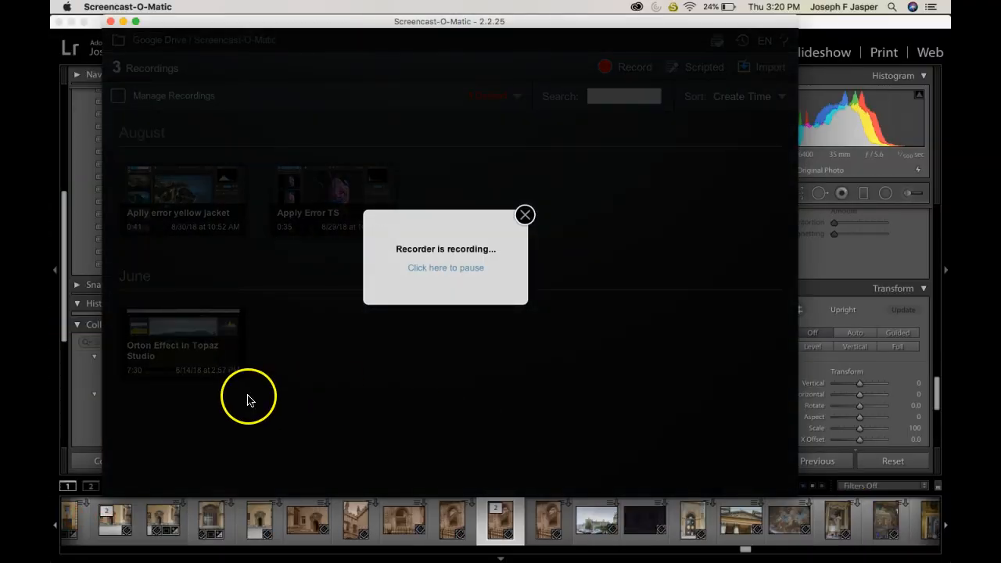